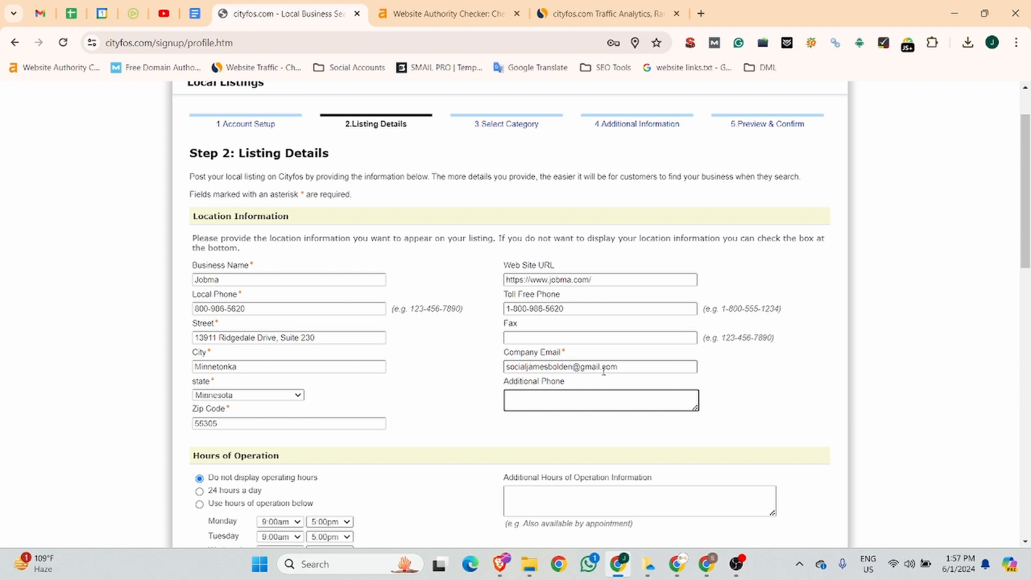
Choose to use custom hours of operation and check the business hours in the Business Listing document.
scroll(628, 370, "down", 2)
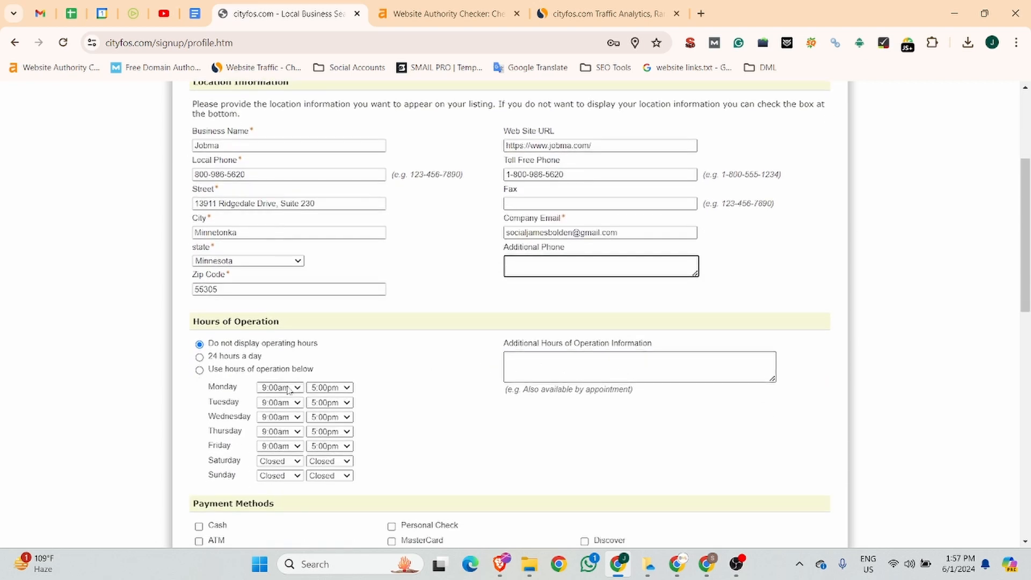
left_click(200, 370)
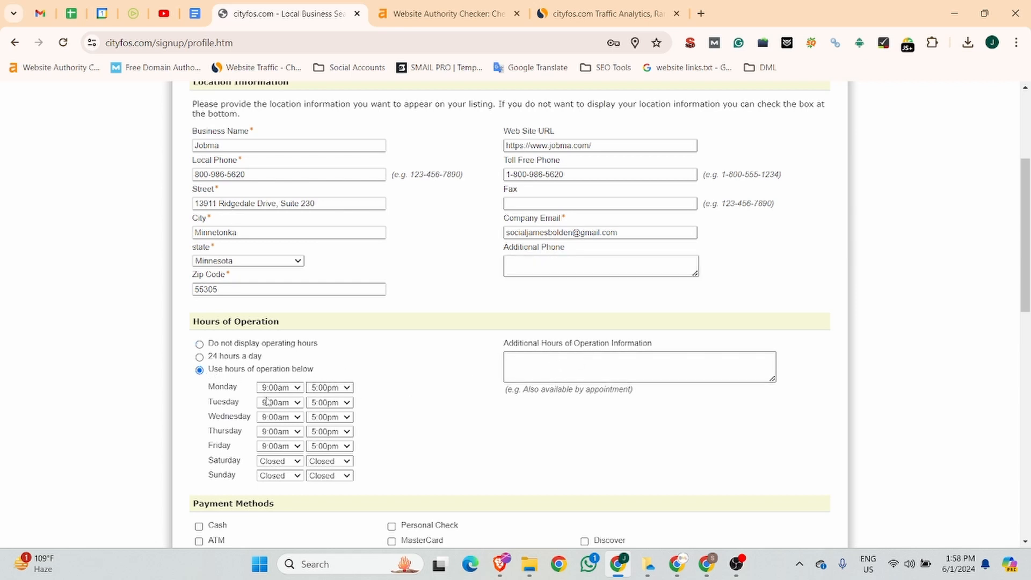
left_click(201, 12)
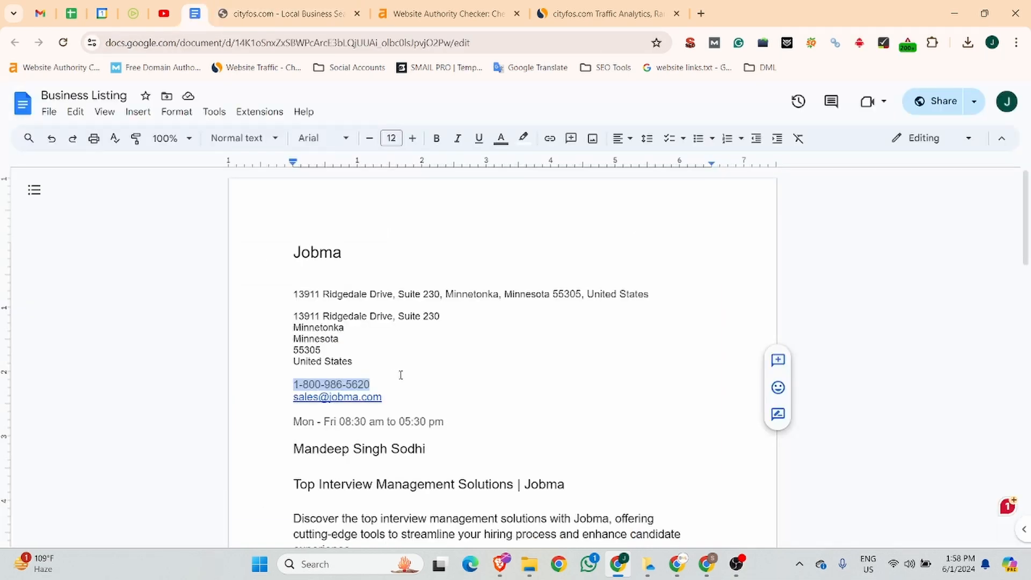
scroll(376, 333, "down", 3)
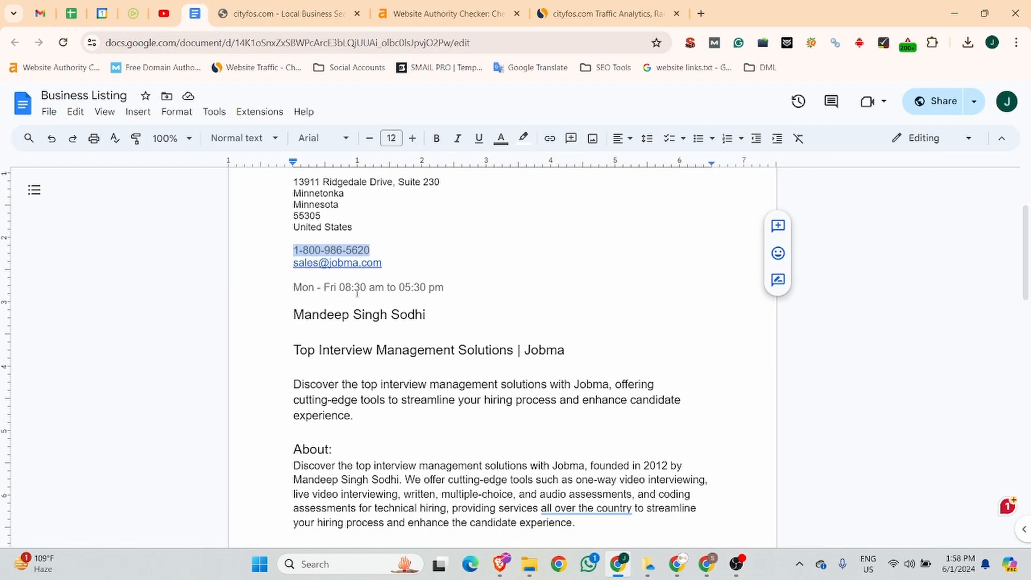
left_click(284, 13)
Set the Monday to Friday operating hours to 8:30am opening and 5:30pm closing.
left_click(279, 387)
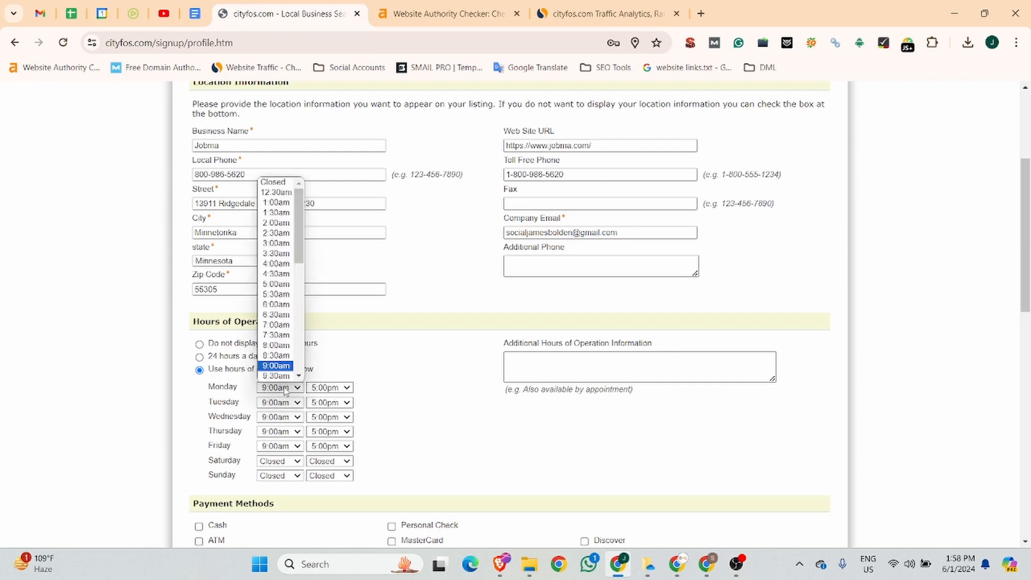
left_click_drag(285, 385, 283, 325)
left_click(336, 387)
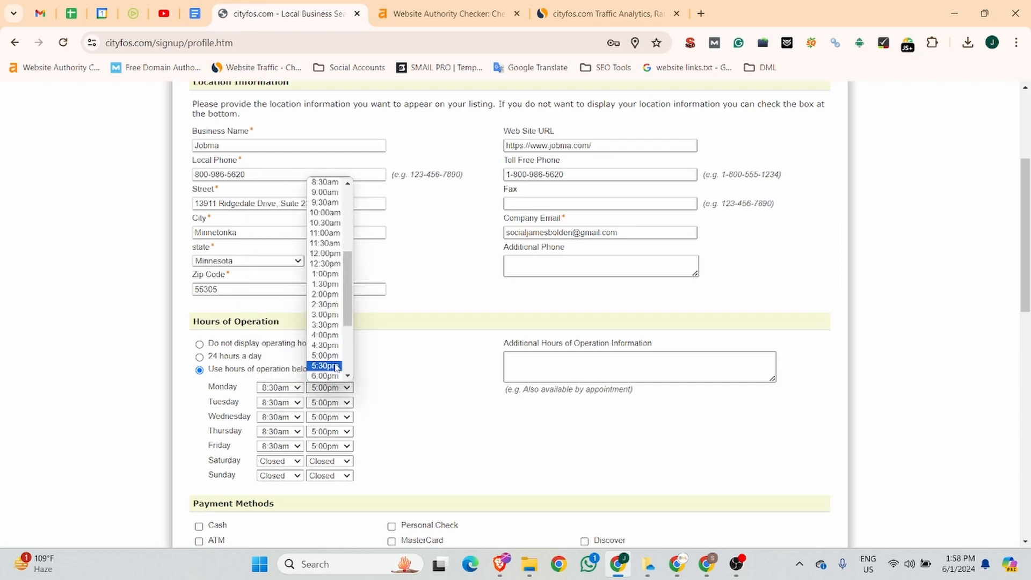
scroll(324, 363, "down", 3)
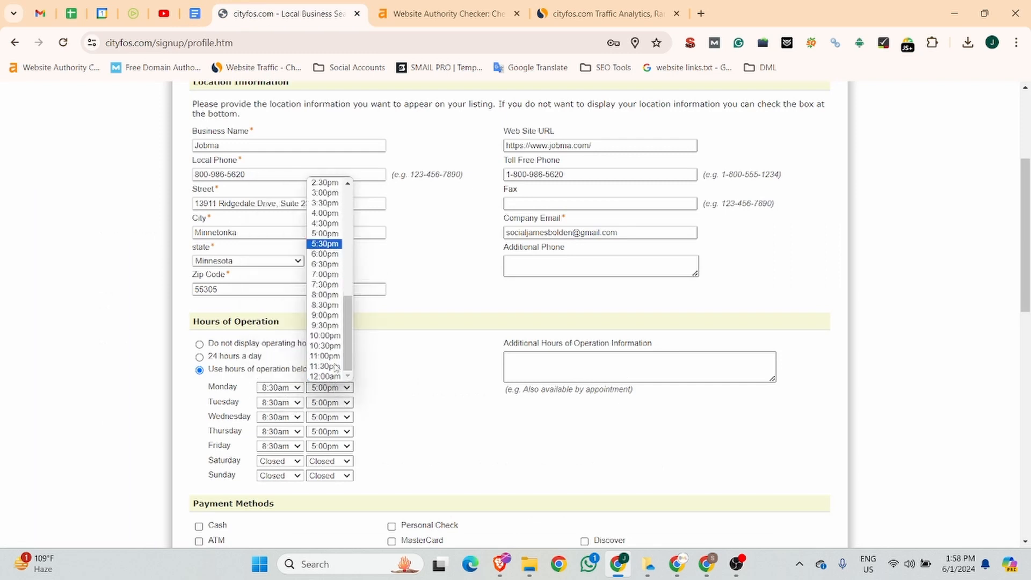
left_click(324, 245)
left_click(282, 391)
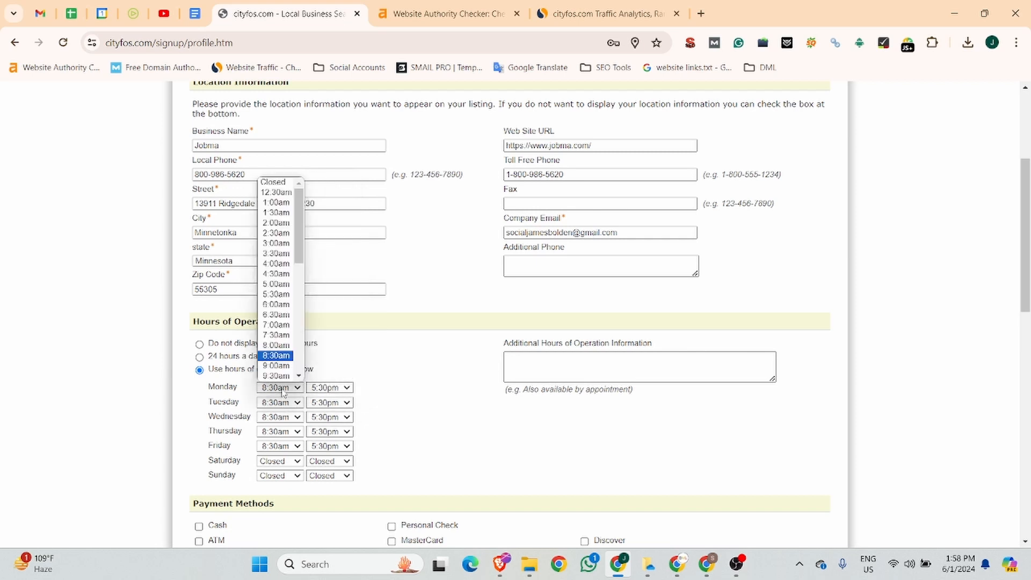
left_click(282, 391)
left_click(286, 403)
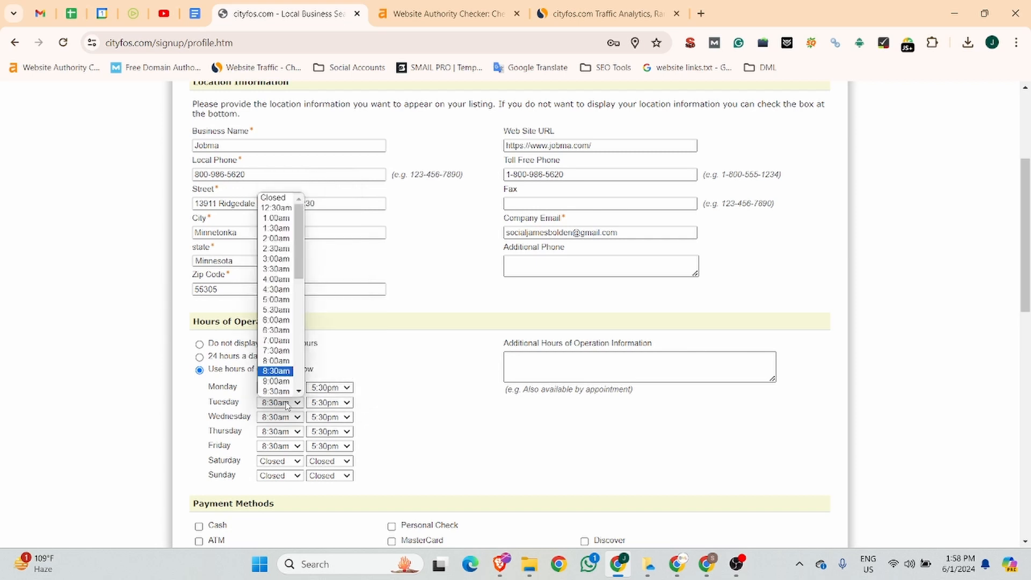
left_click(383, 409)
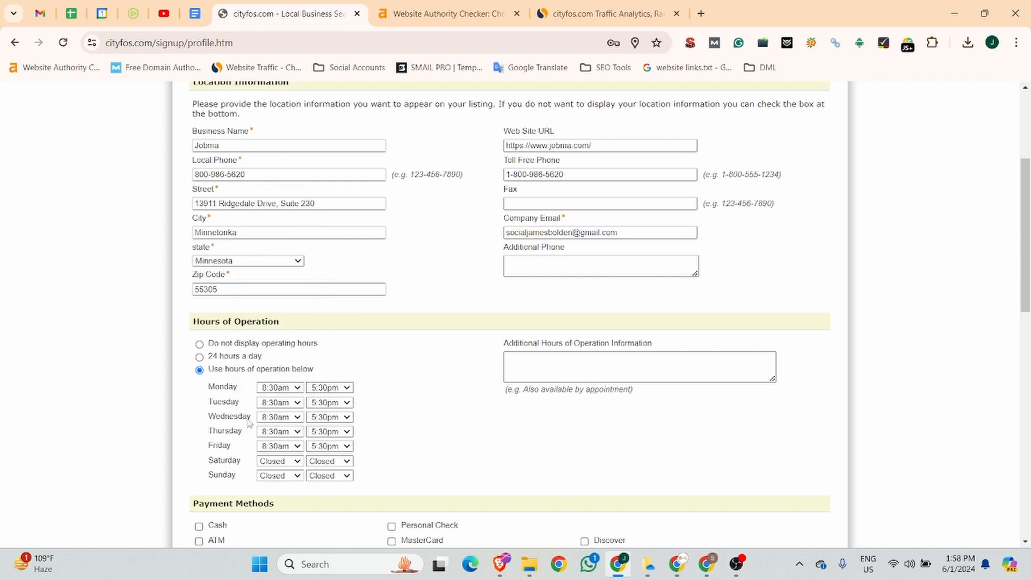
Enable all payment methods: Cash, ATM, Visa, Personal Check, MasterCard, American Express, Discover and Diner's Card.
scroll(252, 457, "down", 3)
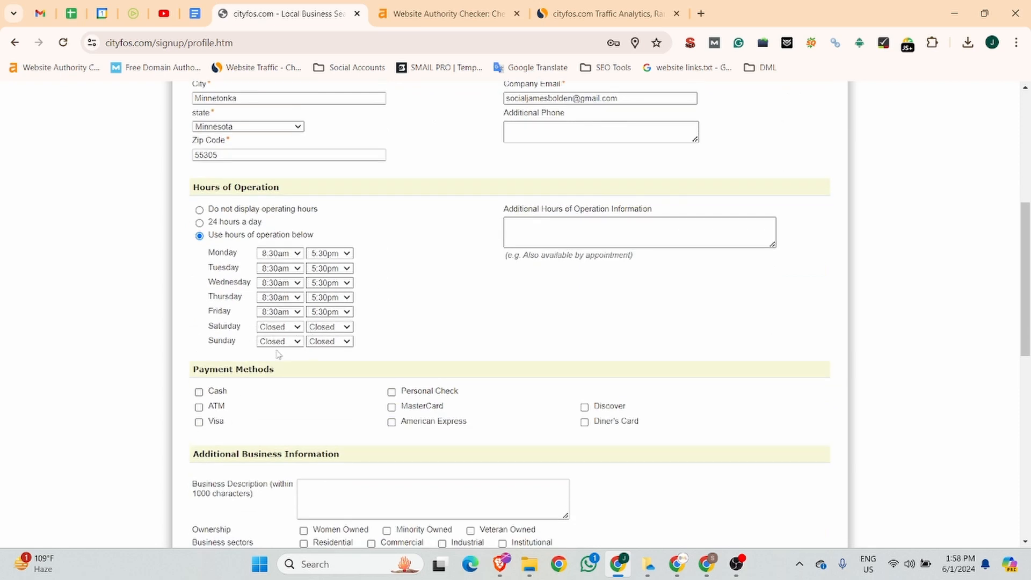
left_click(198, 392)
left_click(198, 407)
left_click(200, 422)
left_click(391, 422)
left_click(392, 407)
left_click(392, 392)
left_click(584, 407)
left_click(584, 422)
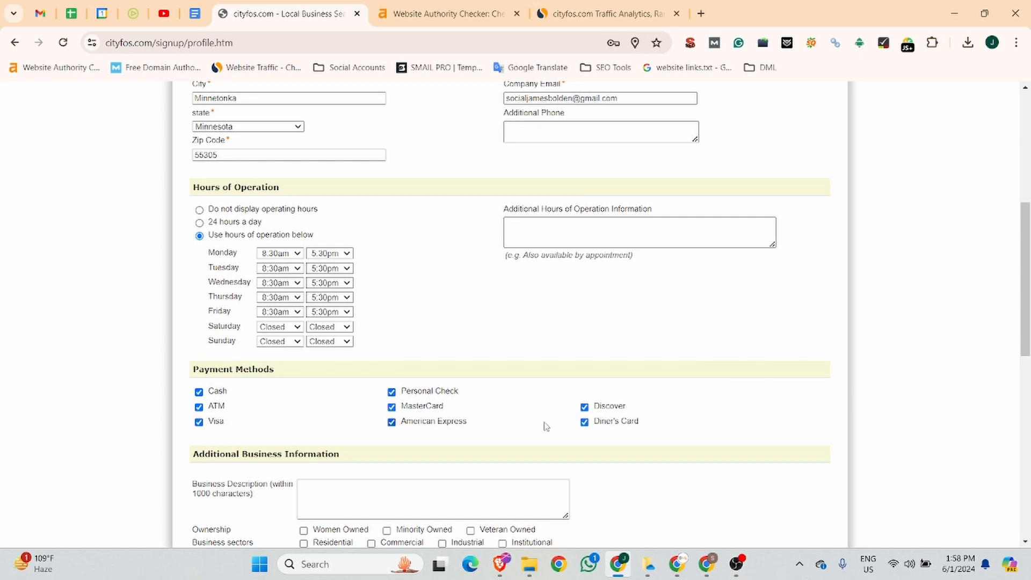
Copy the short Jobma description paragraph from the Business Listing document into the Business Description.
scroll(322, 408, "down", 4)
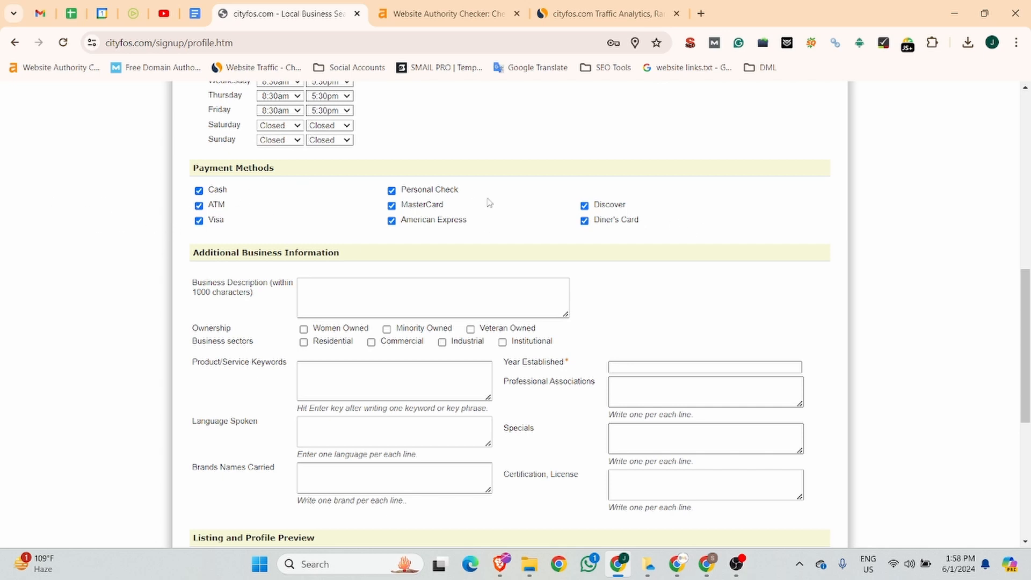
left_click(362, 291)
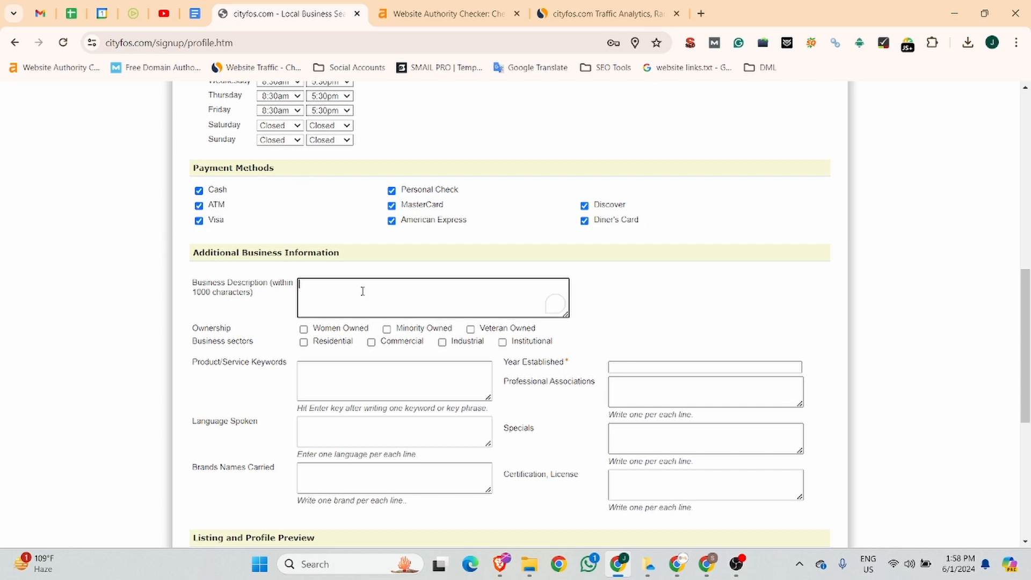
left_click(195, 14)
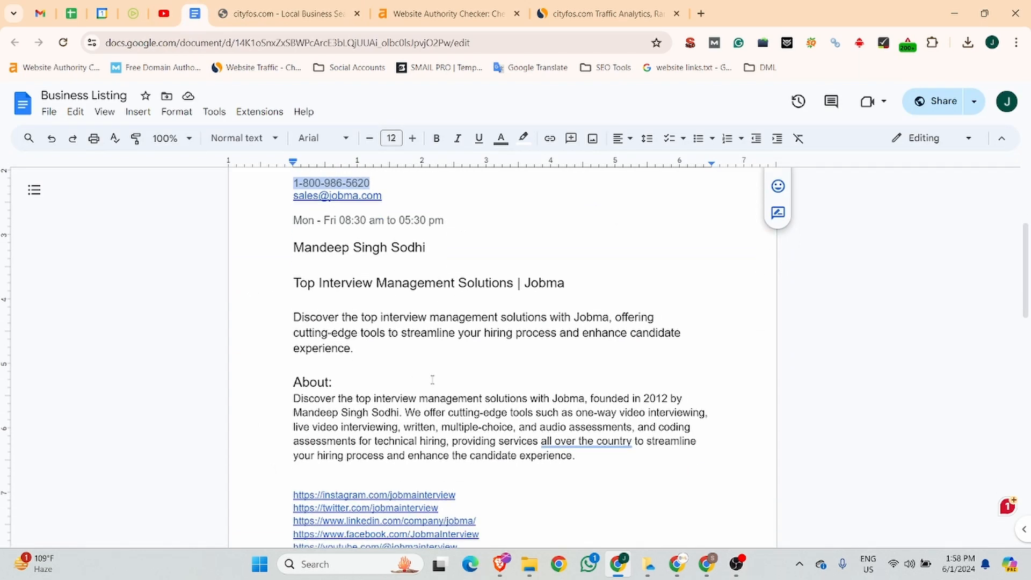
triple_click(366, 356)
key("ctrl+c")
left_click(293, 13)
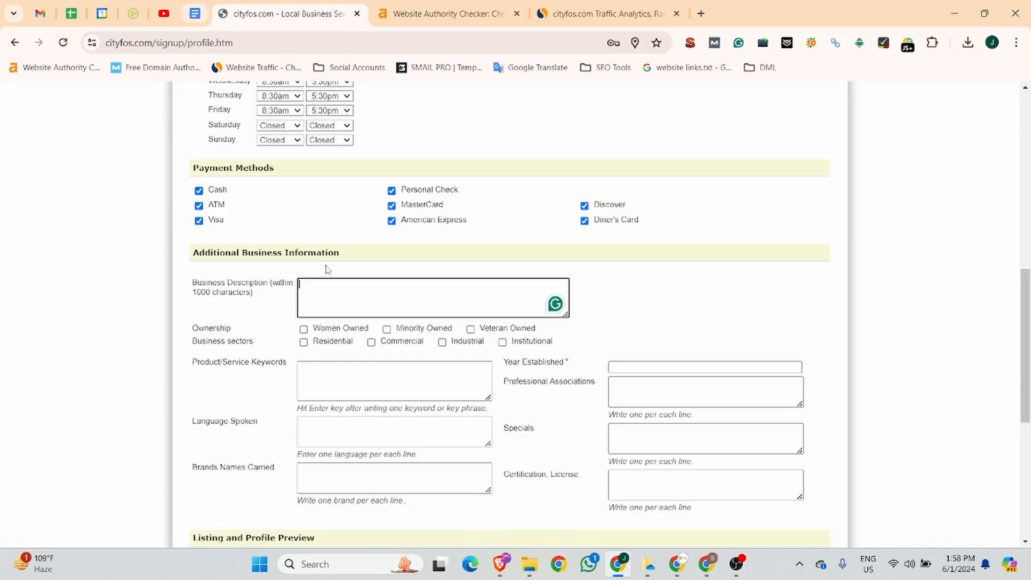
key("ctrl+v")
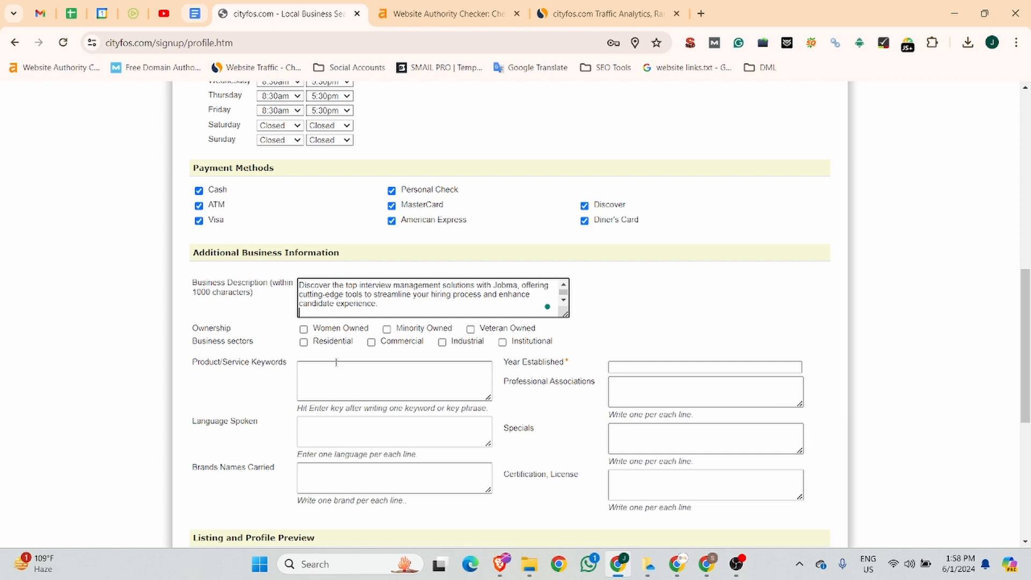
Fill the Product/Service Keywords with the copied list from the Backlinks / Jobma spreadsheet, Video Interview Software through Interview management system.
left_click(71, 14)
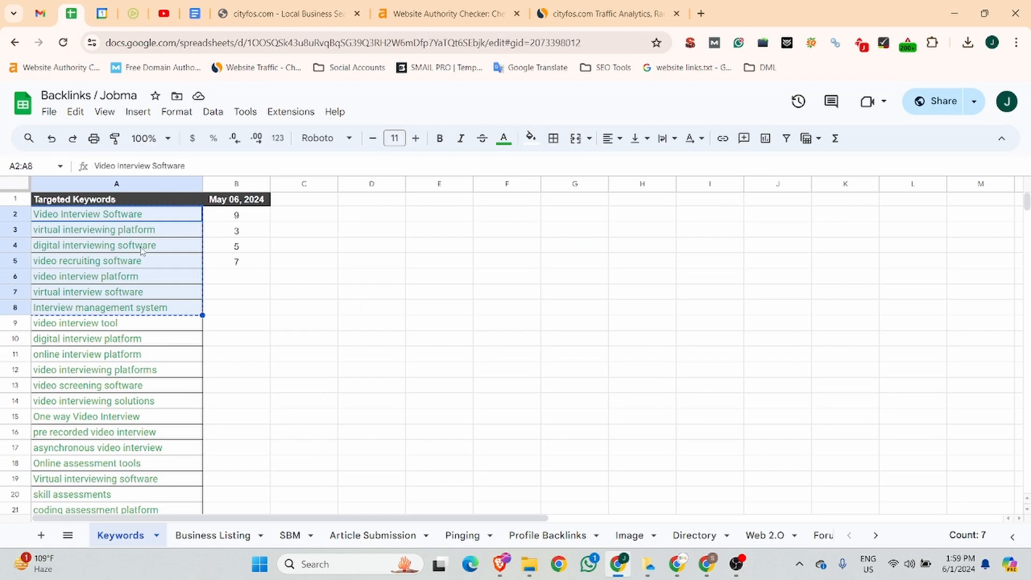
left_click(299, 13)
left_click(398, 378)
type("Video Interview Software virtual interviewing platform digital interviewing software video recruiting software video interview platform virtual interview software Interview management system")
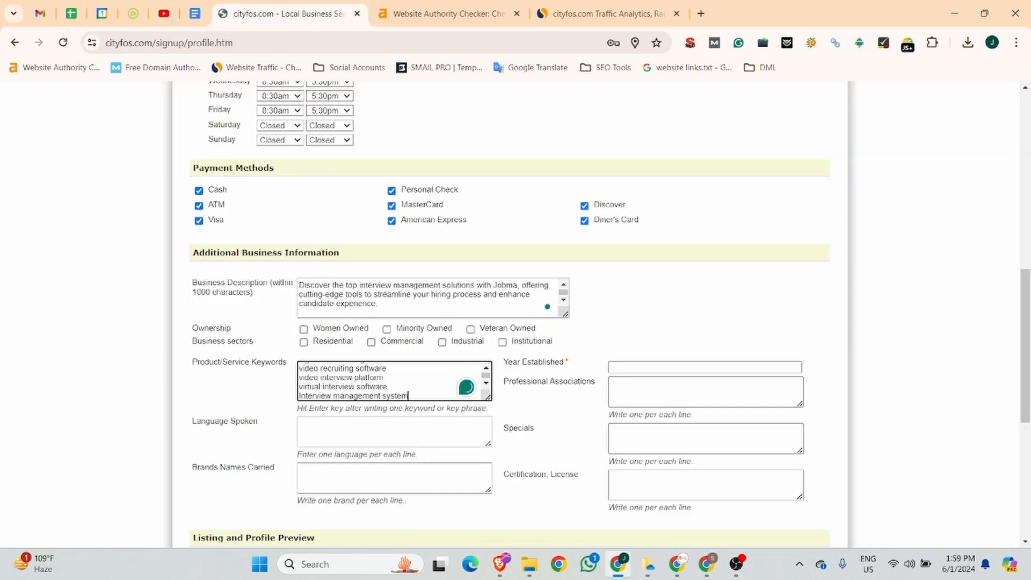
Set the business's year established to 2012.
scroll(395, 381, "up", 6)
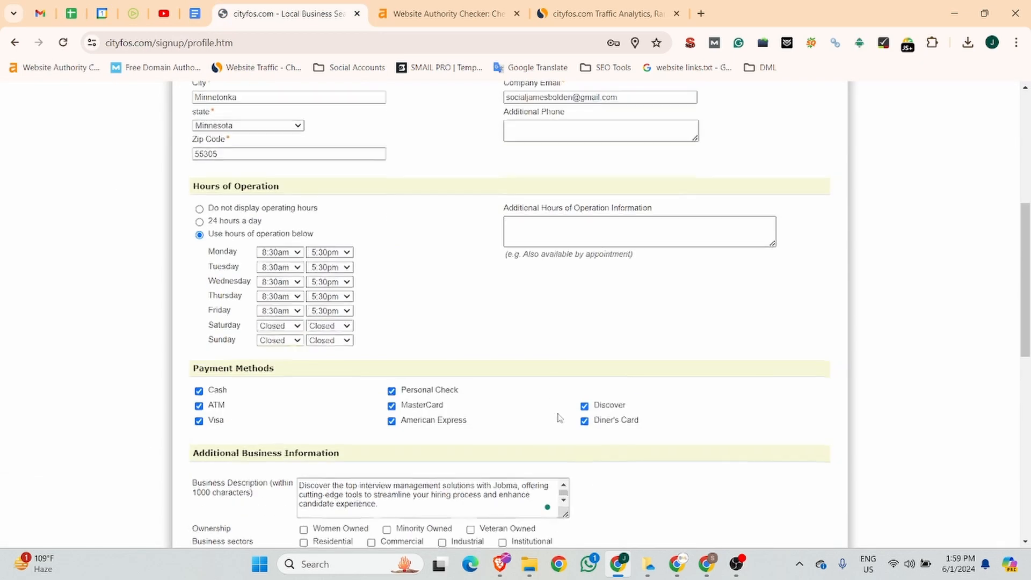
scroll(558, 416, "down", 4)
scroll(560, 414, "down", 1)
left_click(621, 299)
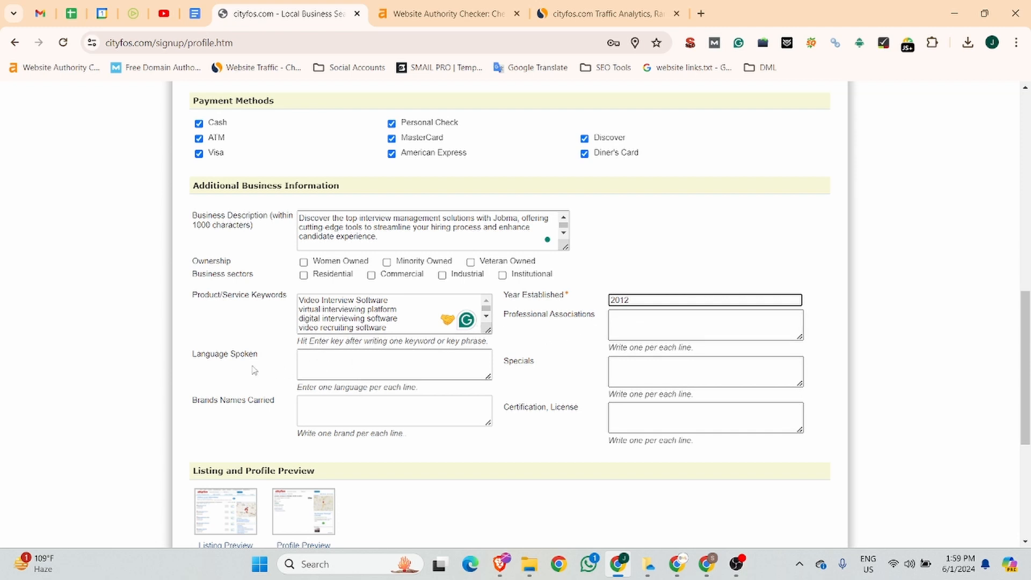
Leave the remaining optional fields empty and submit the listing details to proceed to category selection.
left_click(342, 362)
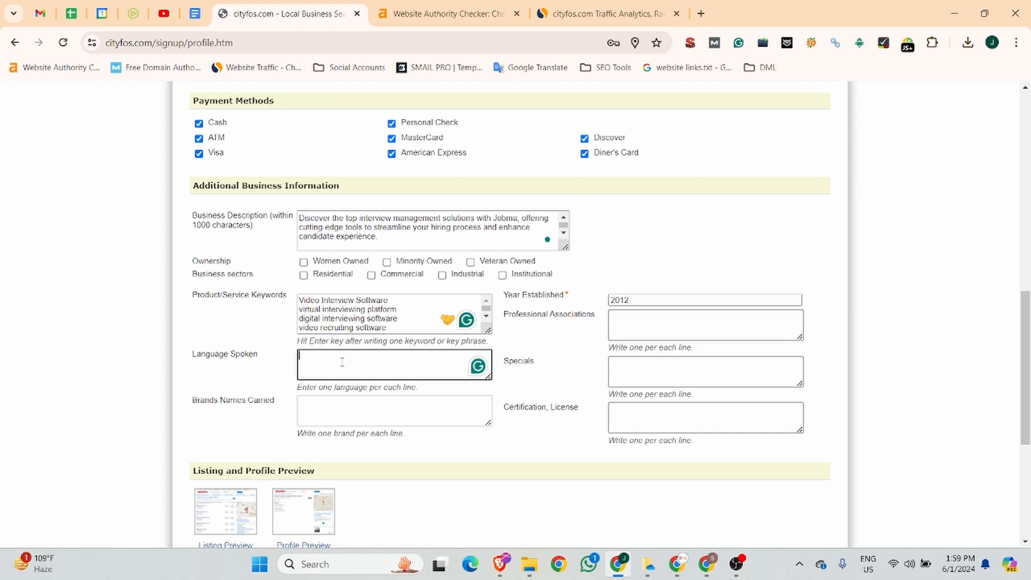
scroll(342, 362, "down", 1)
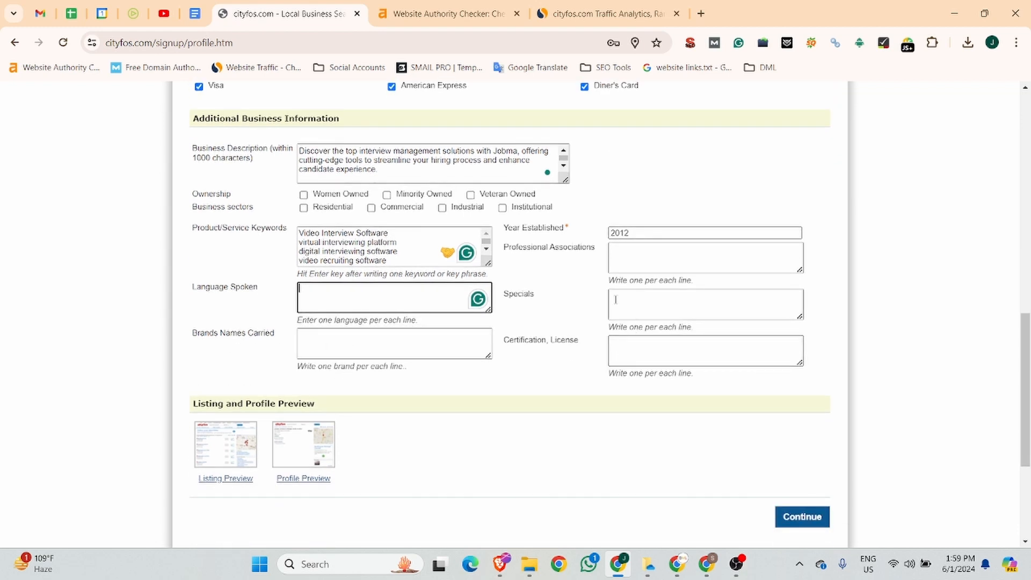
scroll(607, 356, "down", 2)
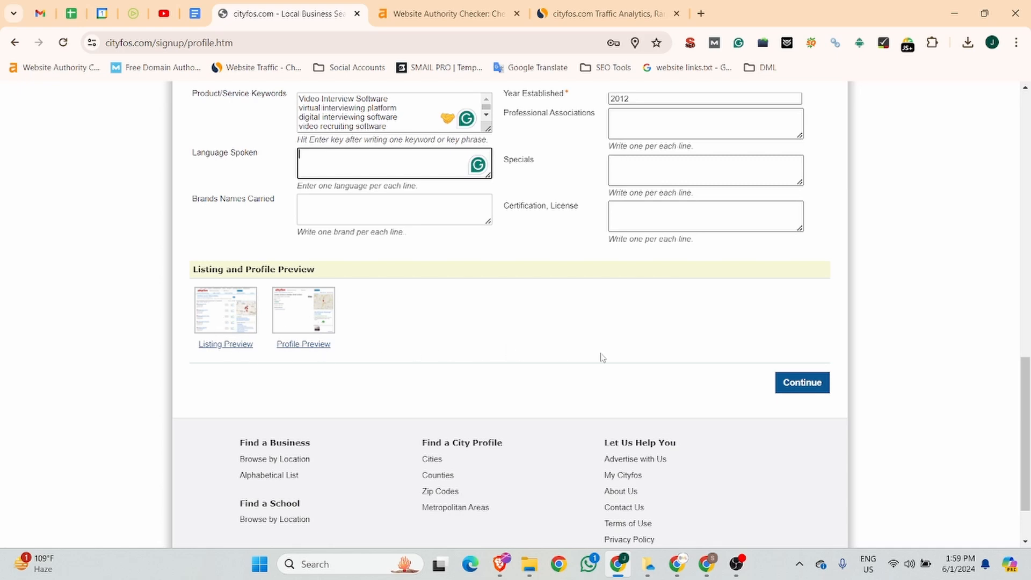
left_click(807, 391)
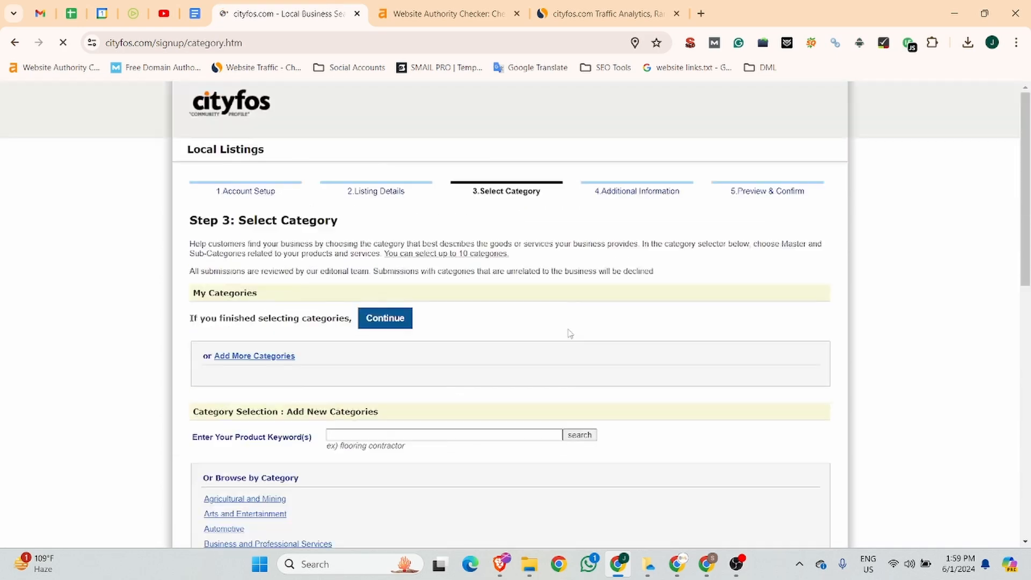
Search the listing categories for the product keyword "recruitment".
scroll(561, 333, "down", 3)
left_click(344, 233)
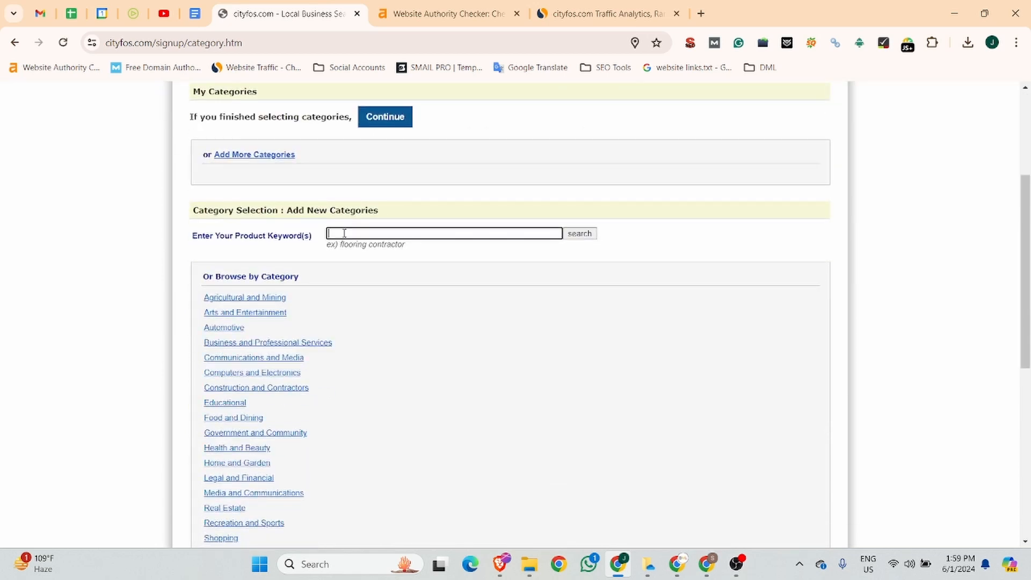
type("recruitment")
left_click(582, 233)
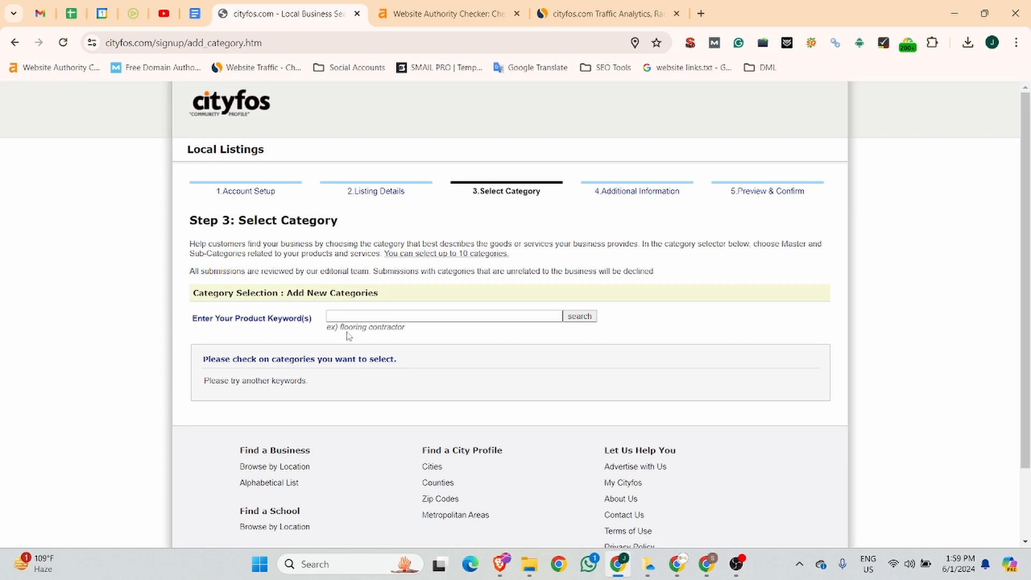
Search the listing categories for the product keyword "career".
scroll(301, 400, "down", 2)
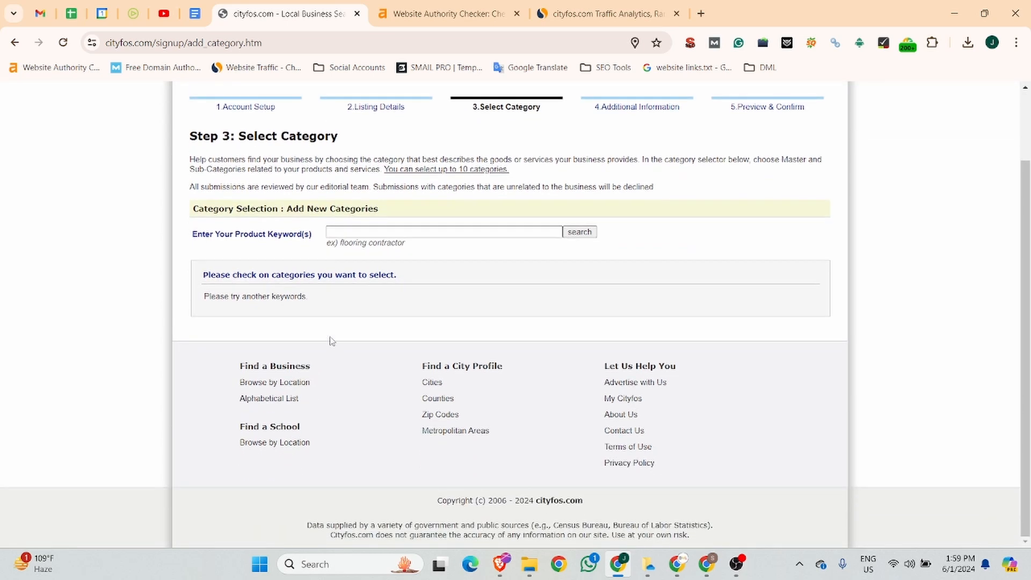
left_click(372, 227)
type("caree")
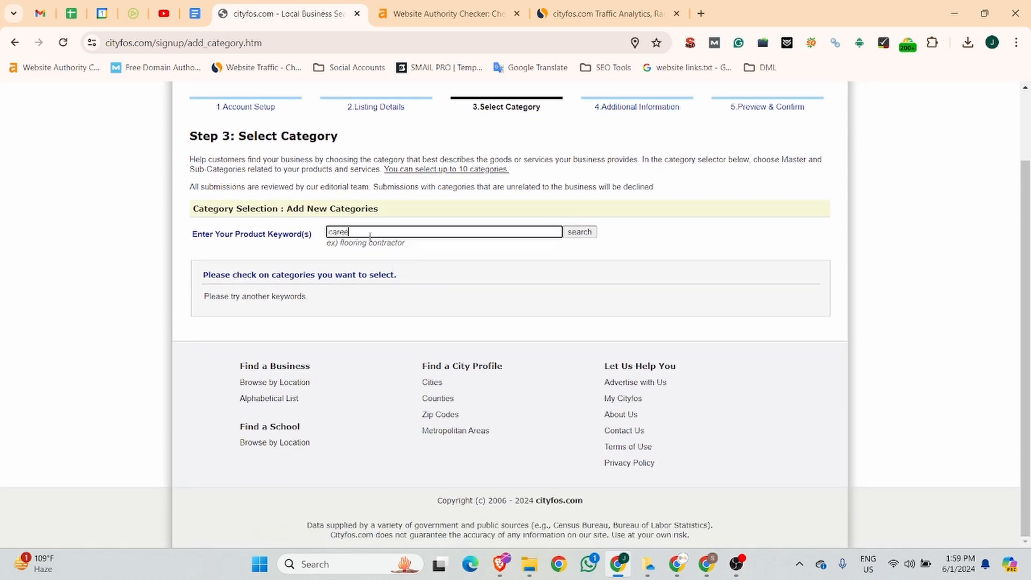
type("r")
key("Return")
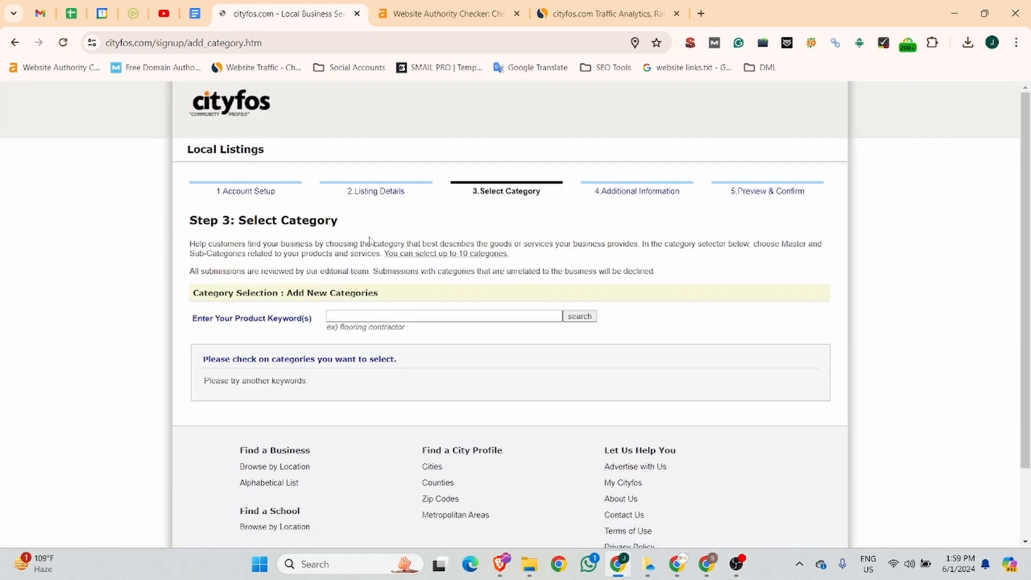
Search the listing categories for the product keyword "hr".
left_click(361, 314)
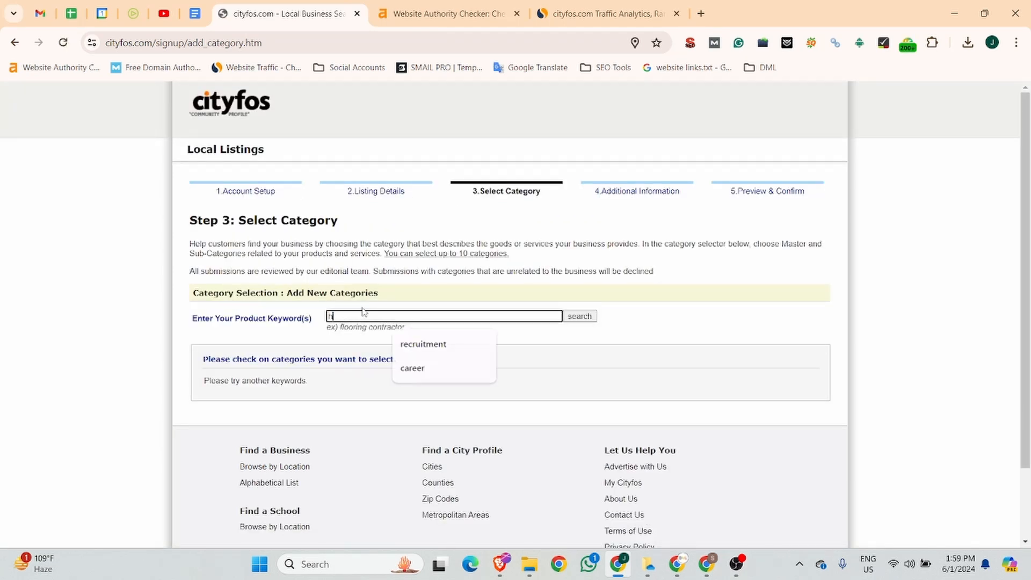
type("ht")
left_click(584, 317)
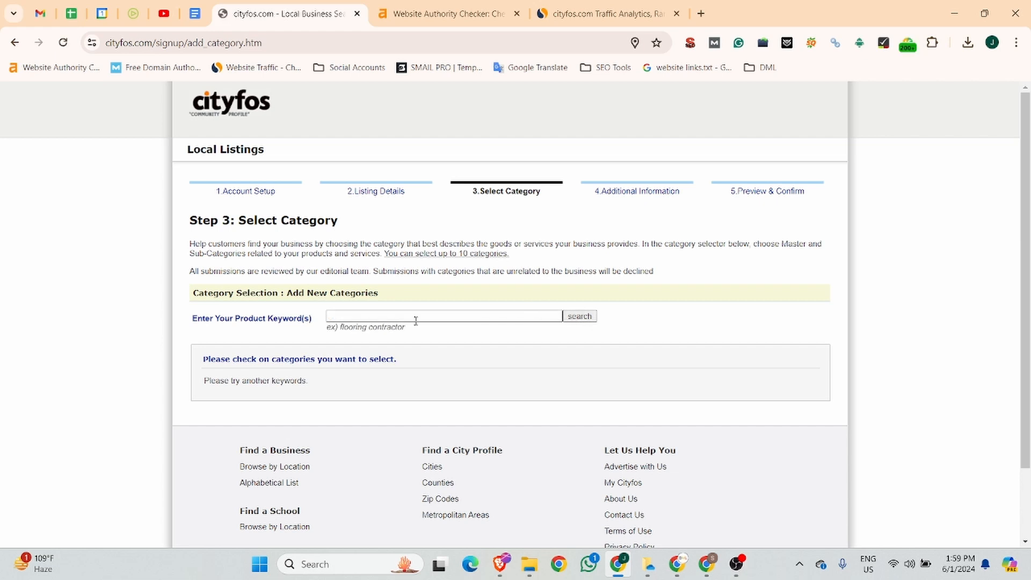
Search the listing categories for the product keyword "job".
left_click(391, 315)
type("job")
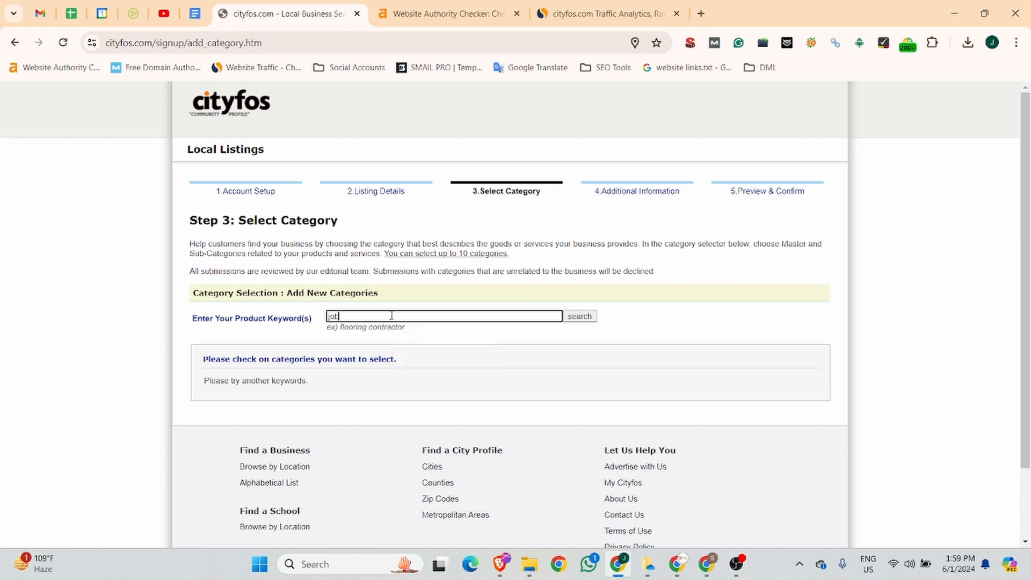
key("Return")
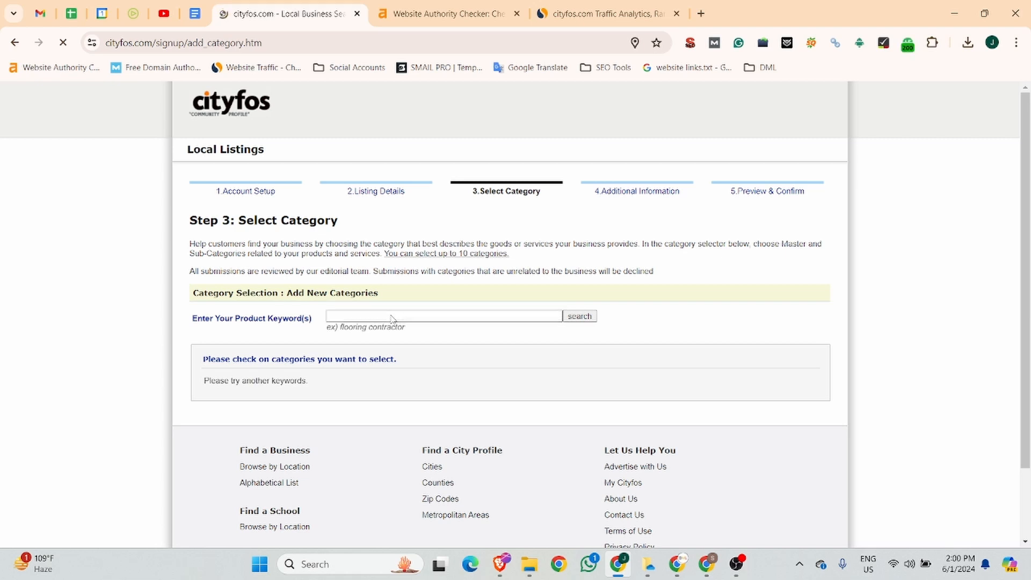
Search the categories for the product keyword "software" and add Computer and Software Stores to the listing.
left_click(361, 316)
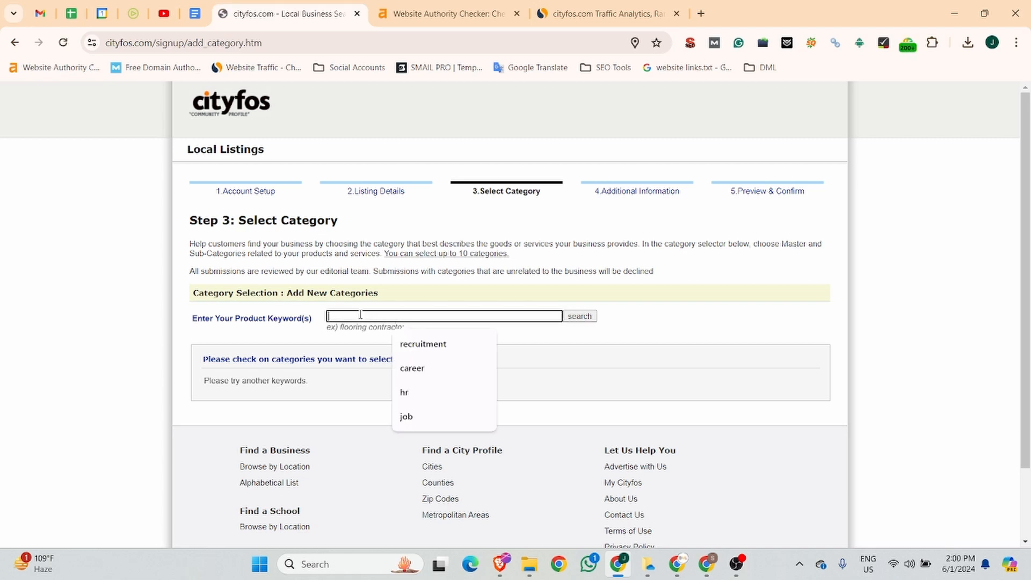
type("sc")
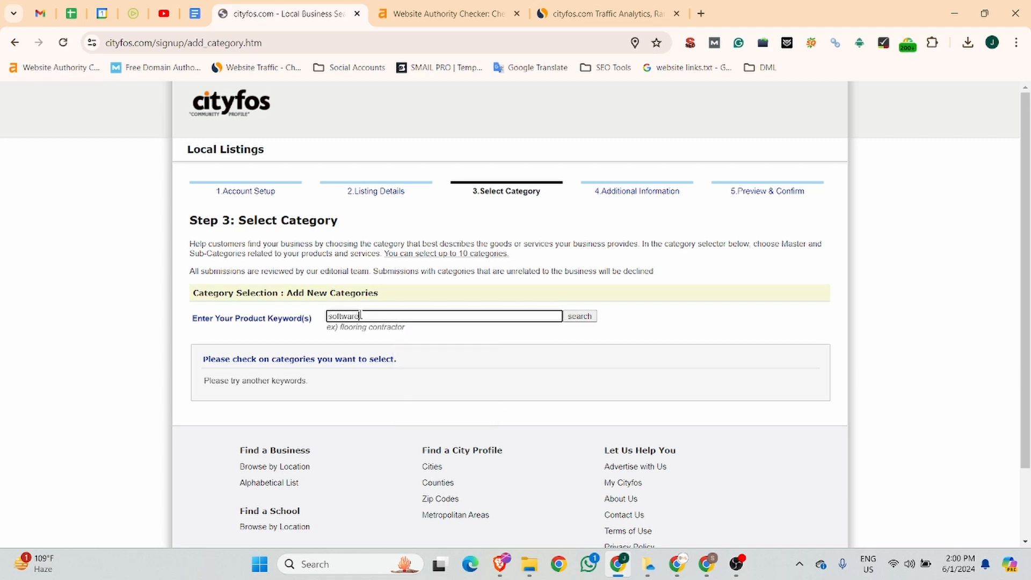
type("ftware")
key("Return")
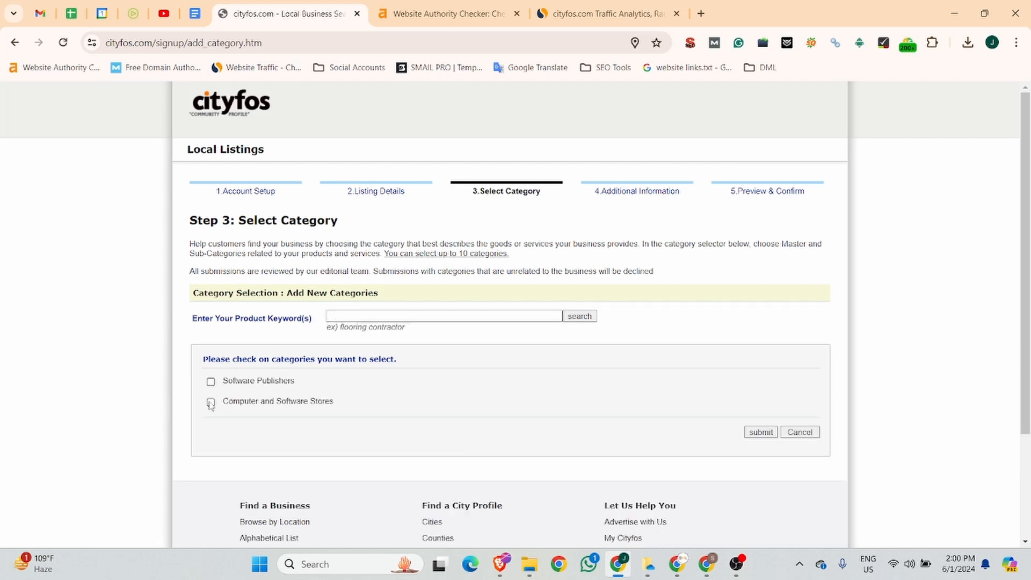
left_click(211, 402)
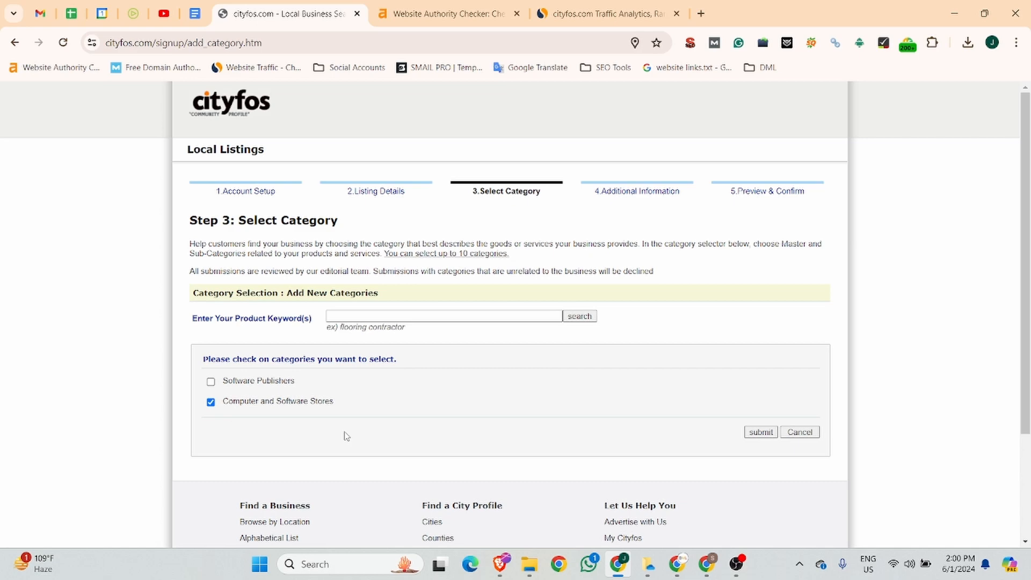
left_click(761, 433)
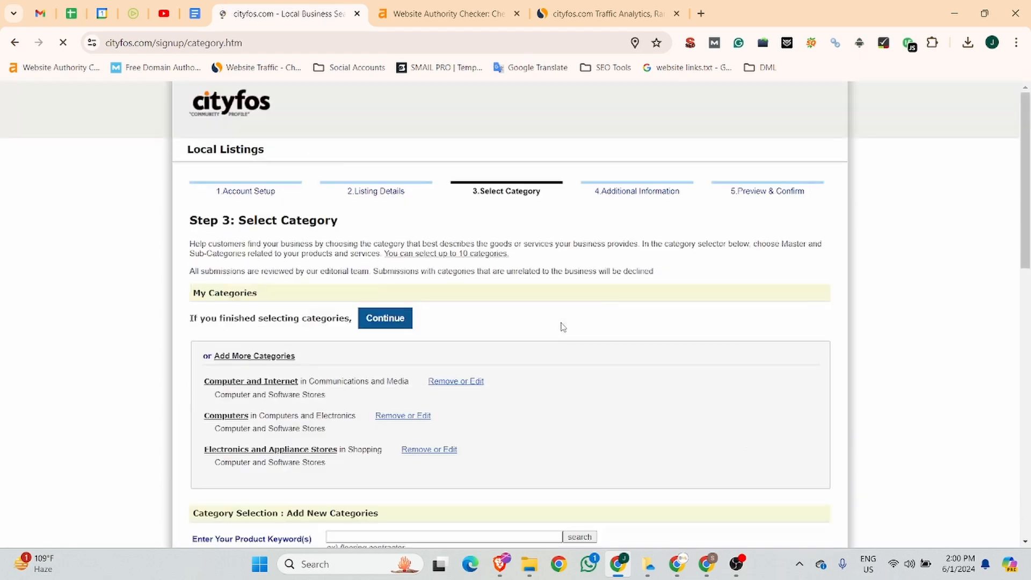
Search the categories for "video interview software" and add Software Publishers to the listing's categories.
scroll(343, 362, "down", 2)
scroll(462, 279, "down", 1)
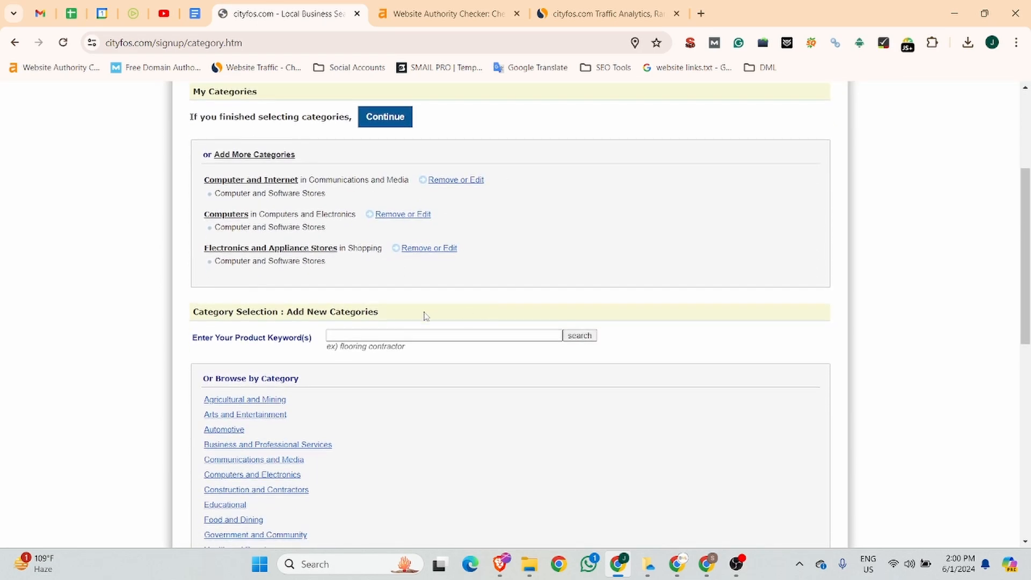
scroll(449, 311, "down", 2)
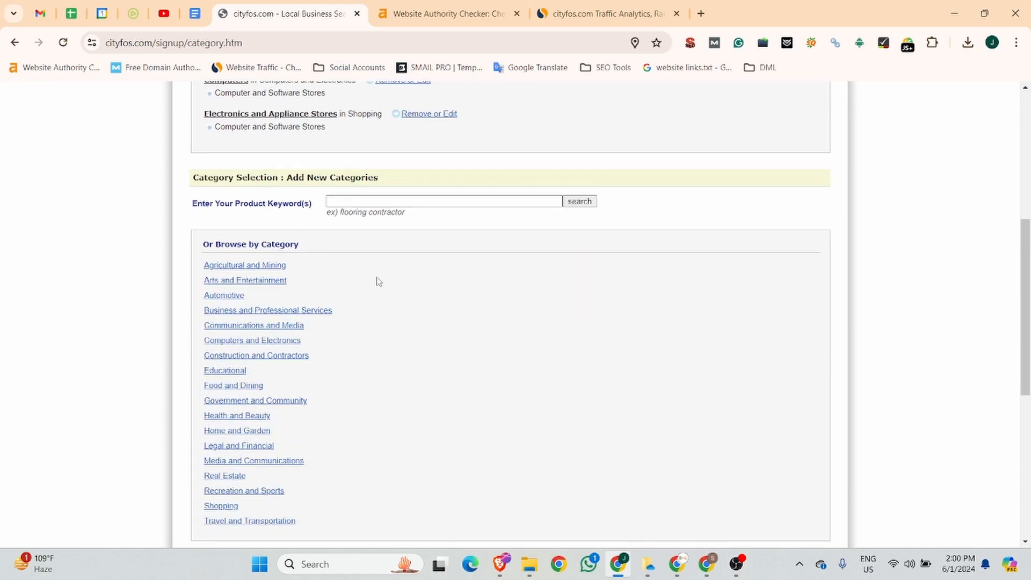
scroll(318, 228, "down", 1)
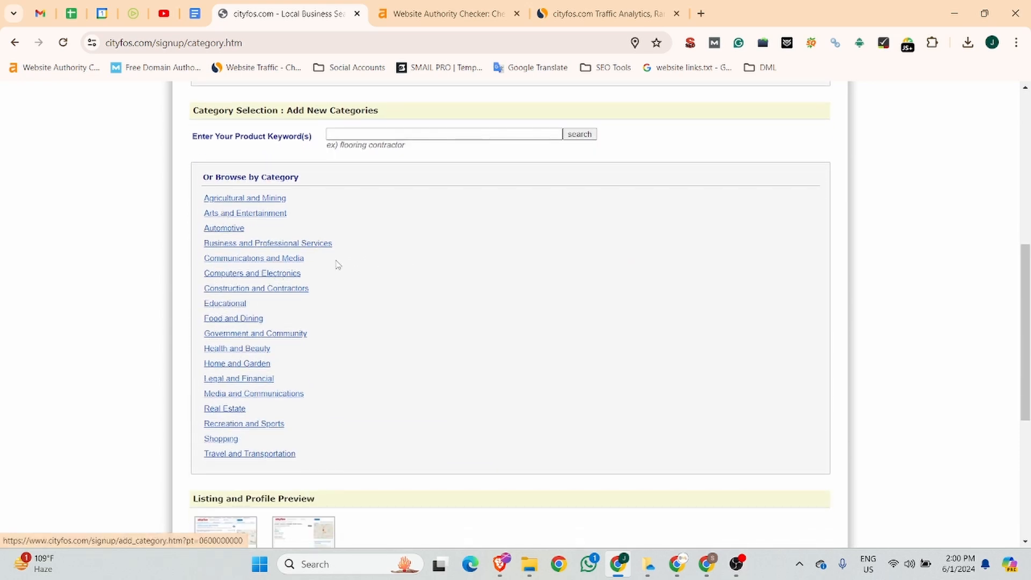
left_click(372, 135)
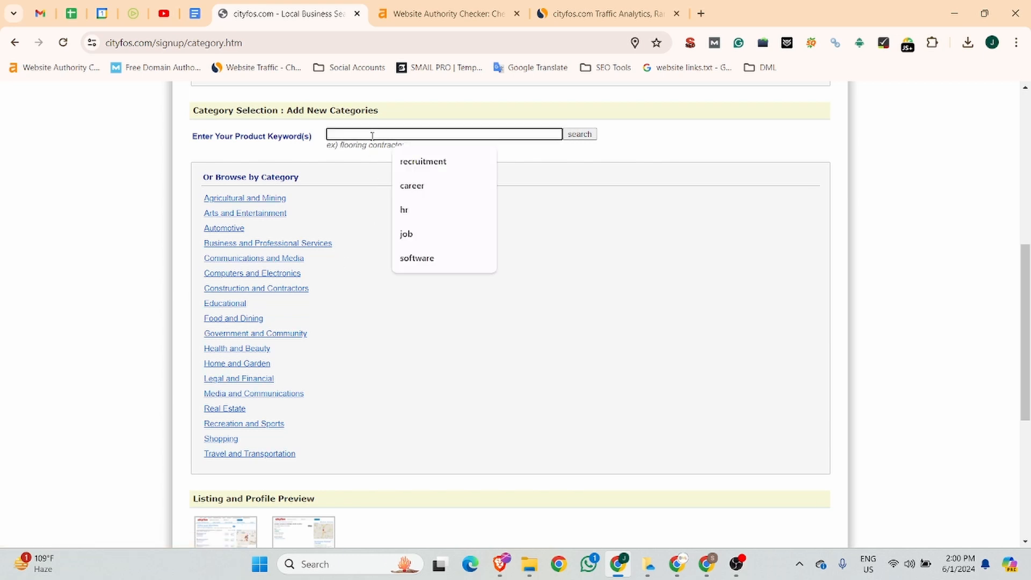
type("video interview software")
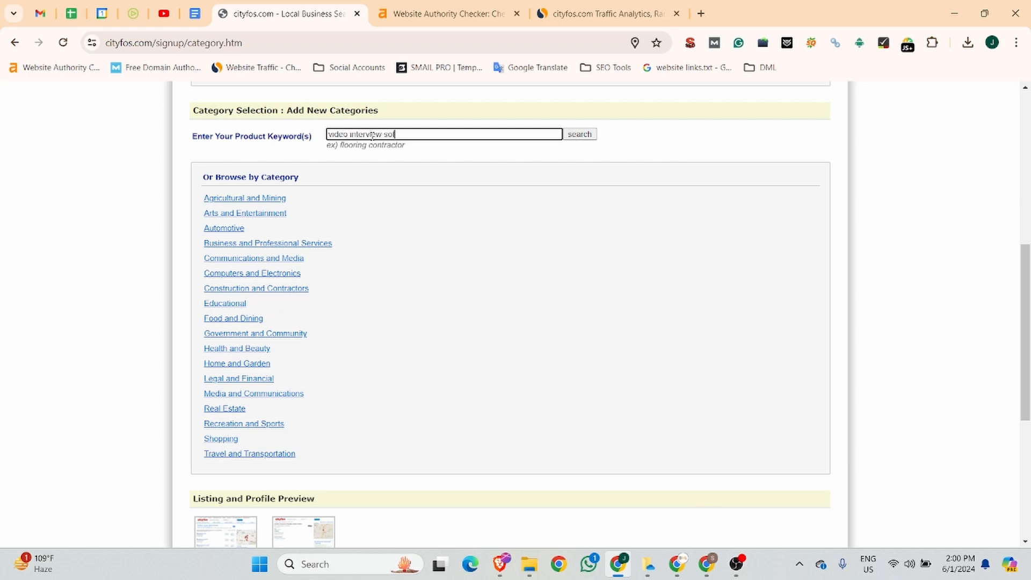
left_click(579, 133)
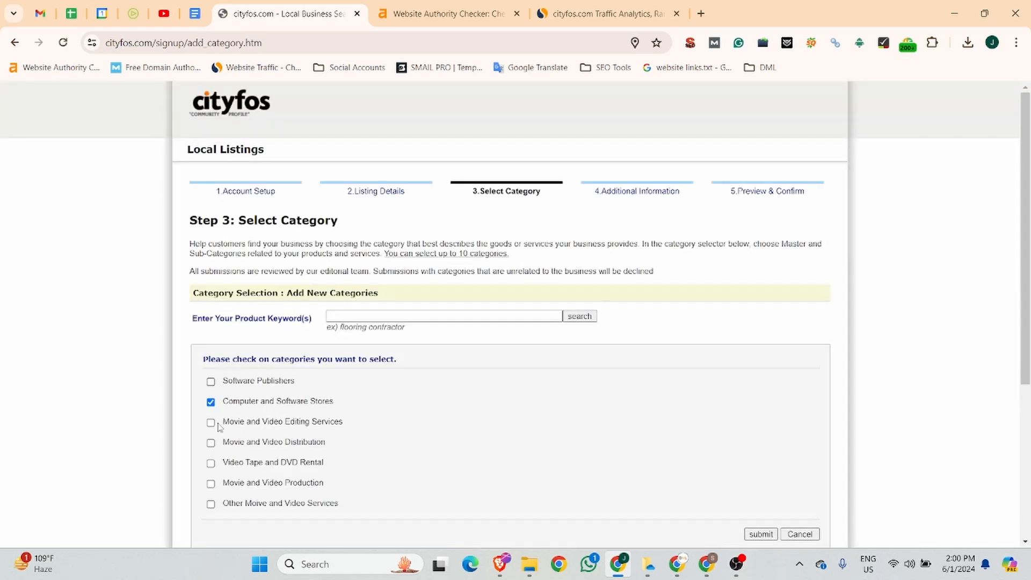
left_click(211, 383)
scroll(424, 441, "down", 4)
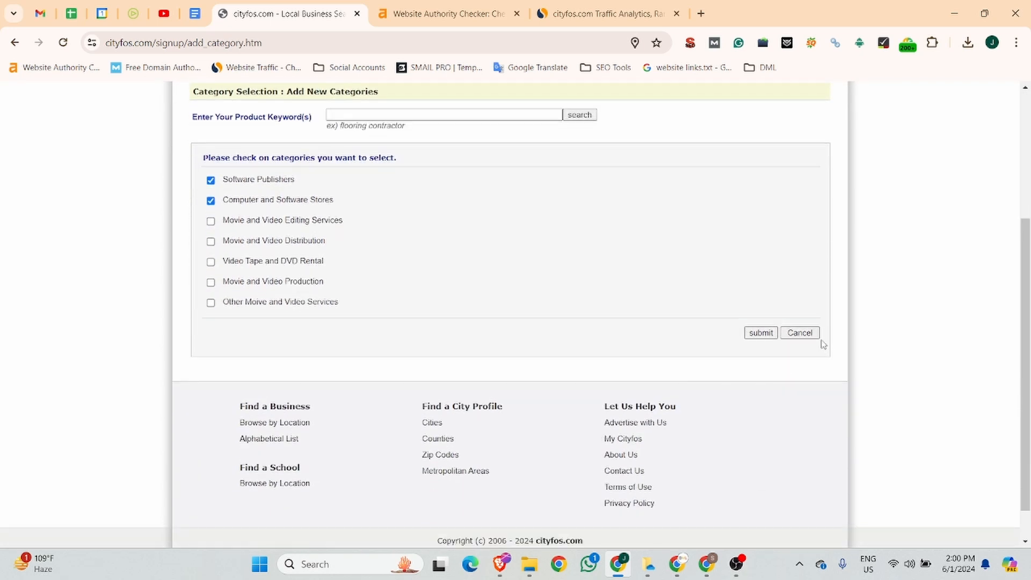
left_click(761, 332)
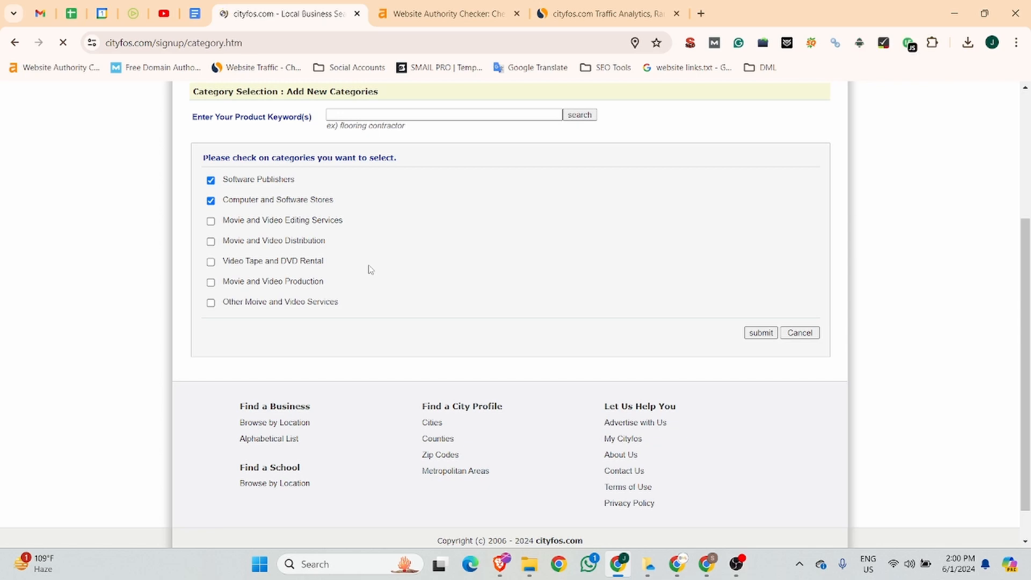
Finish the category selection and continue to the additional information step.
scroll(414, 290, "down", 10)
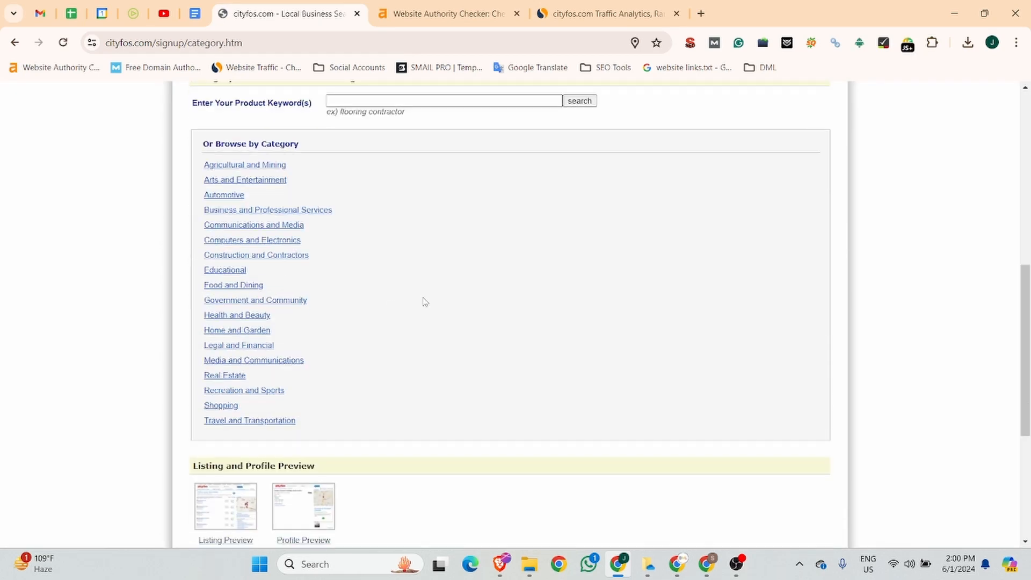
scroll(424, 297, "down", 2)
left_click(808, 378)
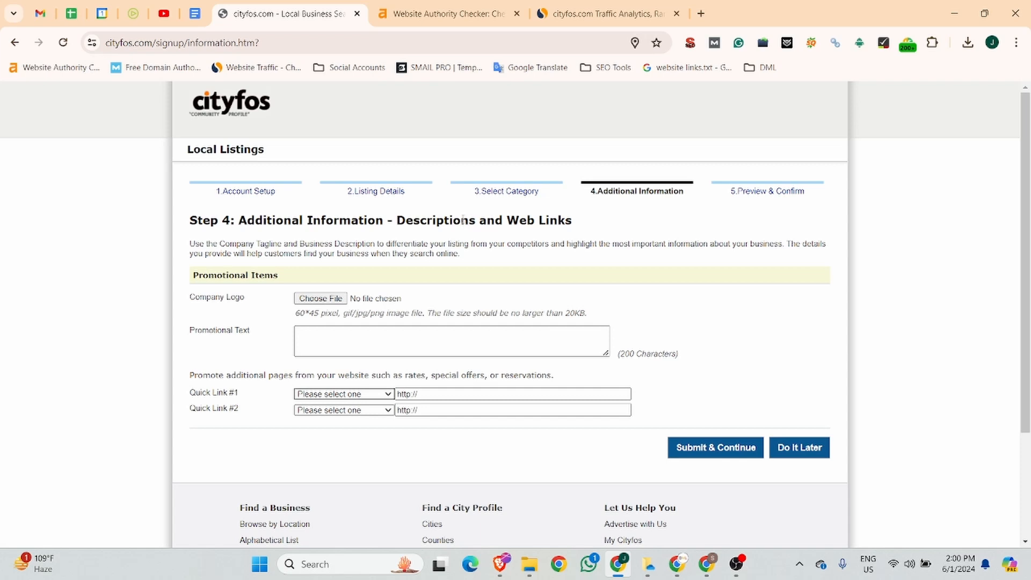
Choose jobma_logo.jpeg from the Downloads folder as the company logo.
left_click(320, 299)
scroll(179, 172, "down", 12)
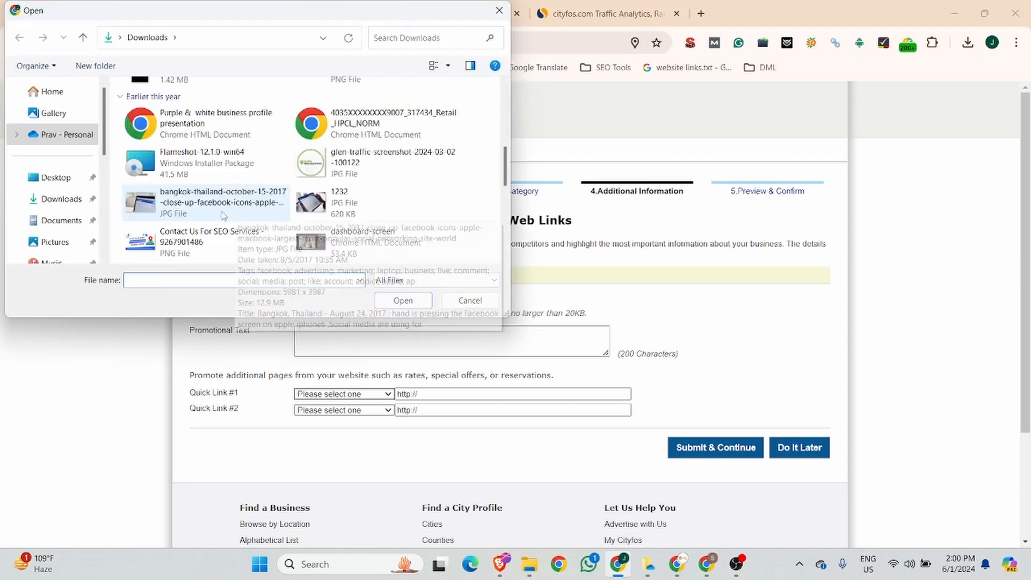
scroll(207, 210, "up", 6)
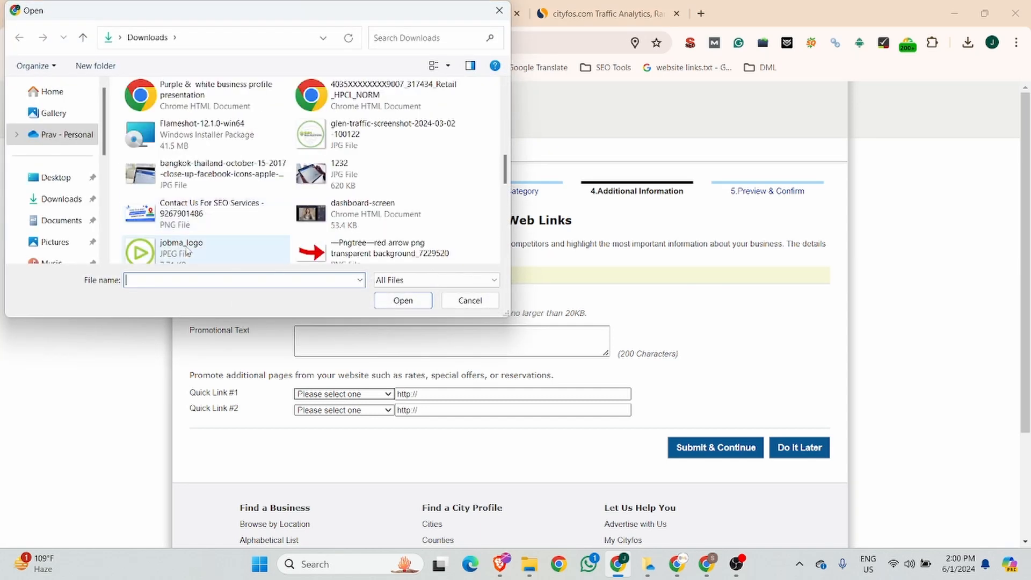
left_click(177, 246)
left_click(404, 301)
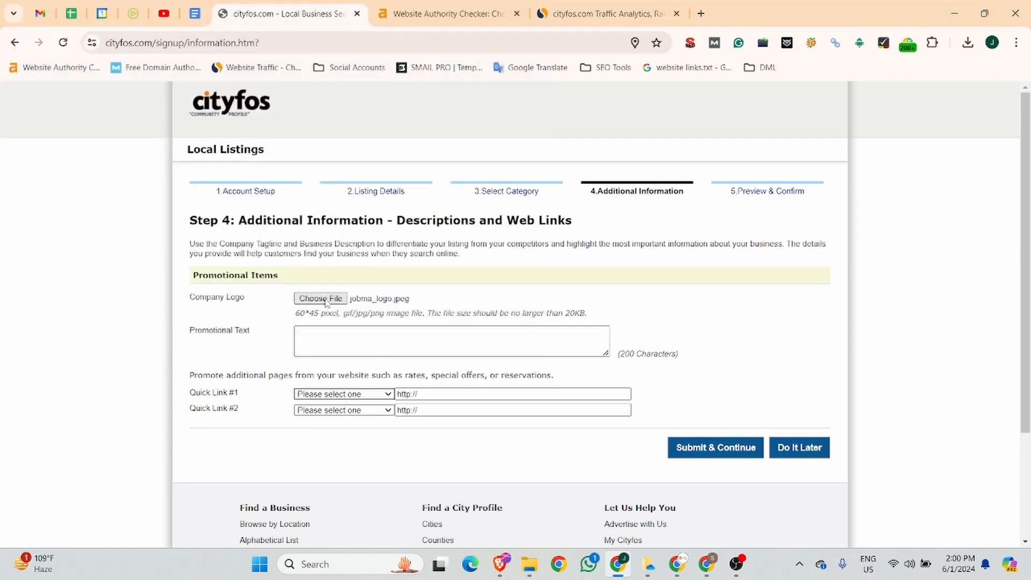
Enter "Best Video Interviewing Software | Jobma" as the promotional text.
left_click(322, 334)
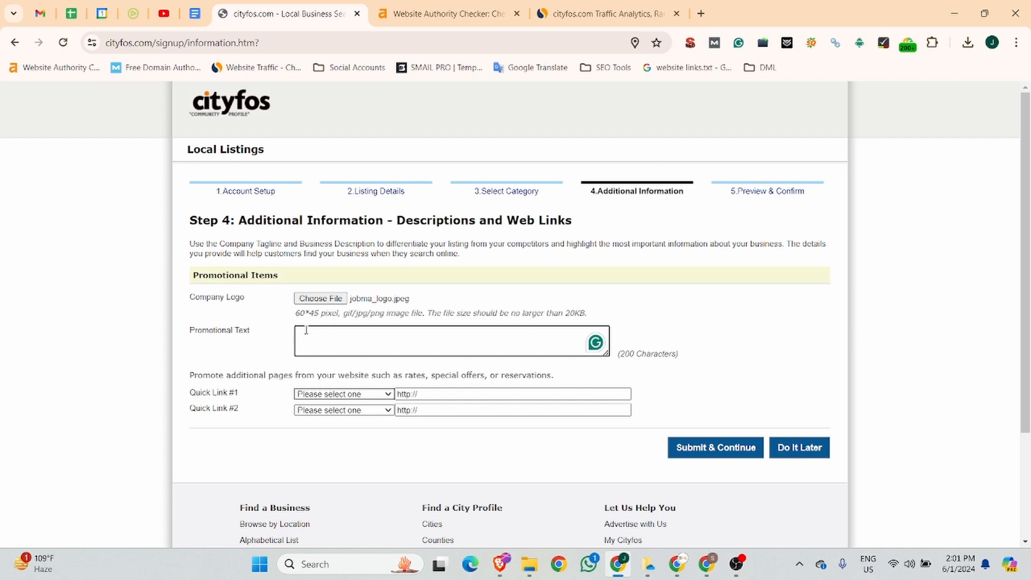
type("Best Video INterviewing")
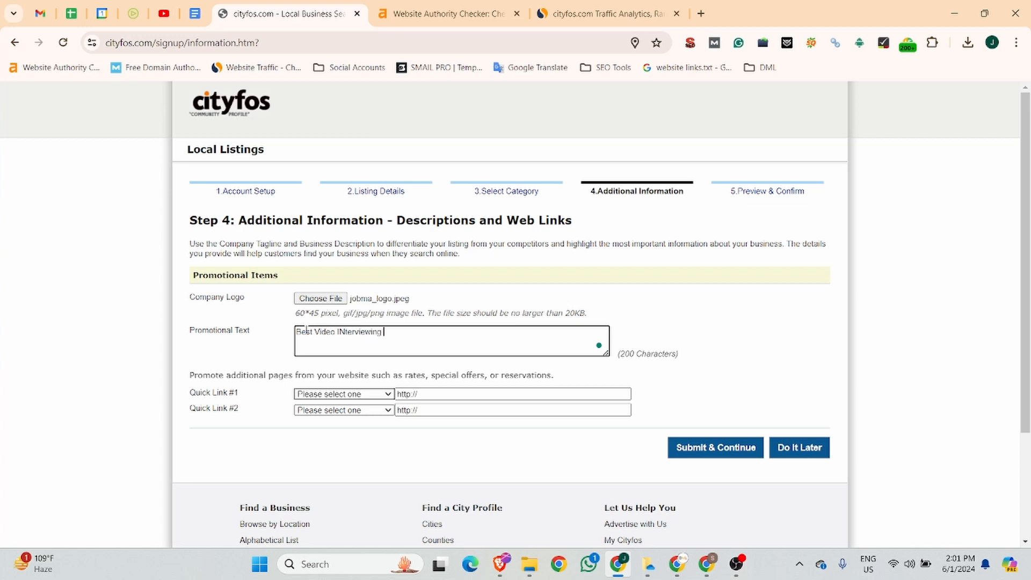
type("Sc")
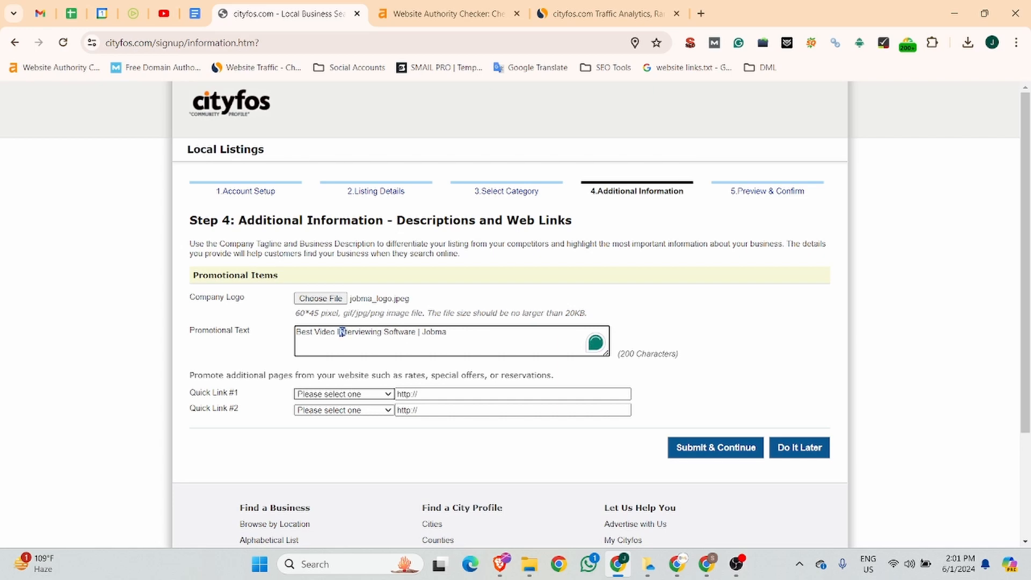
Fill Quick Link #1 with the One-Way Video Interviews page address copied from the Jobma website and set its type to Apply Online.
left_click(424, 394)
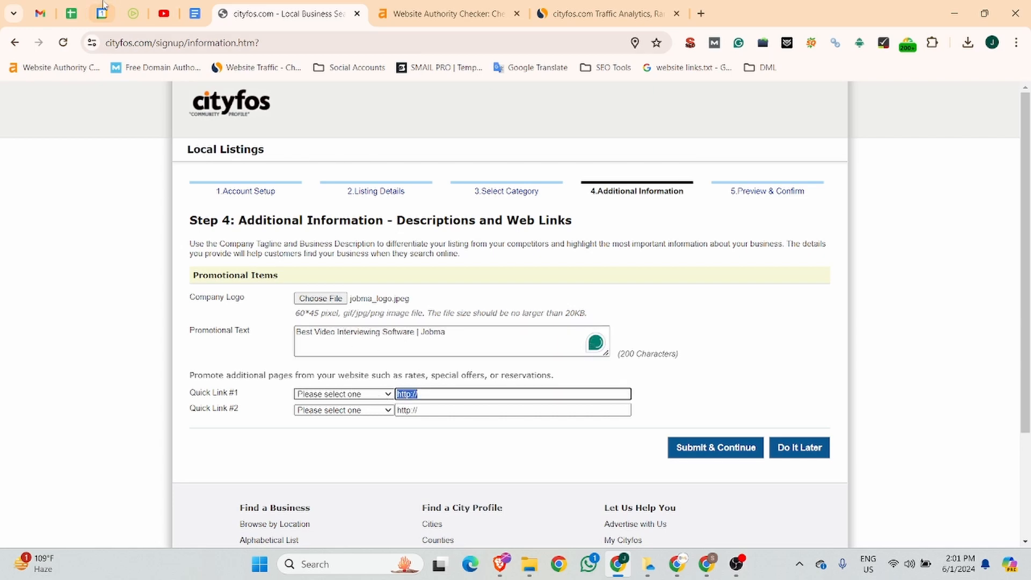
left_click(134, 14)
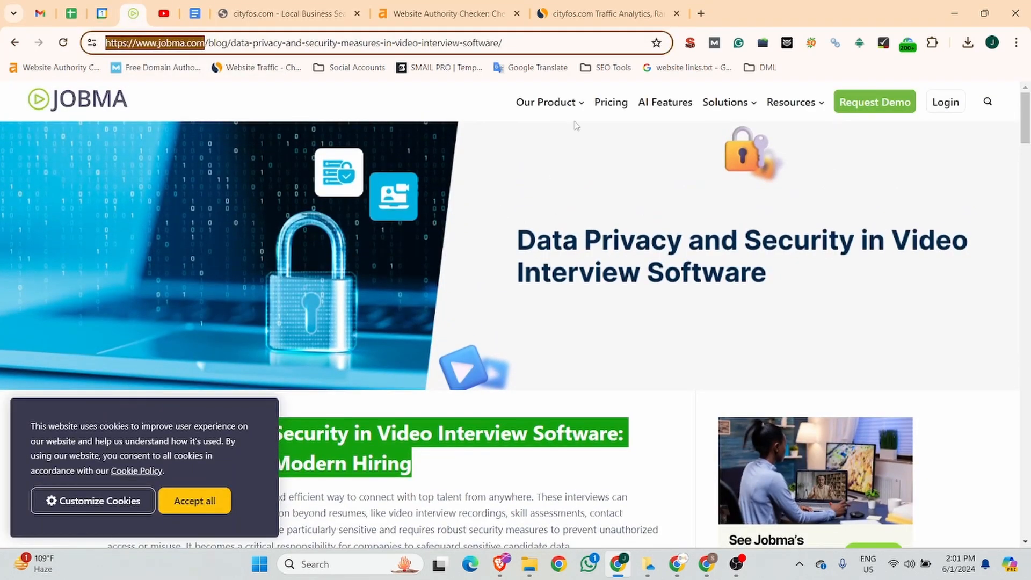
mouse_move(571, 129)
right_click(566, 170)
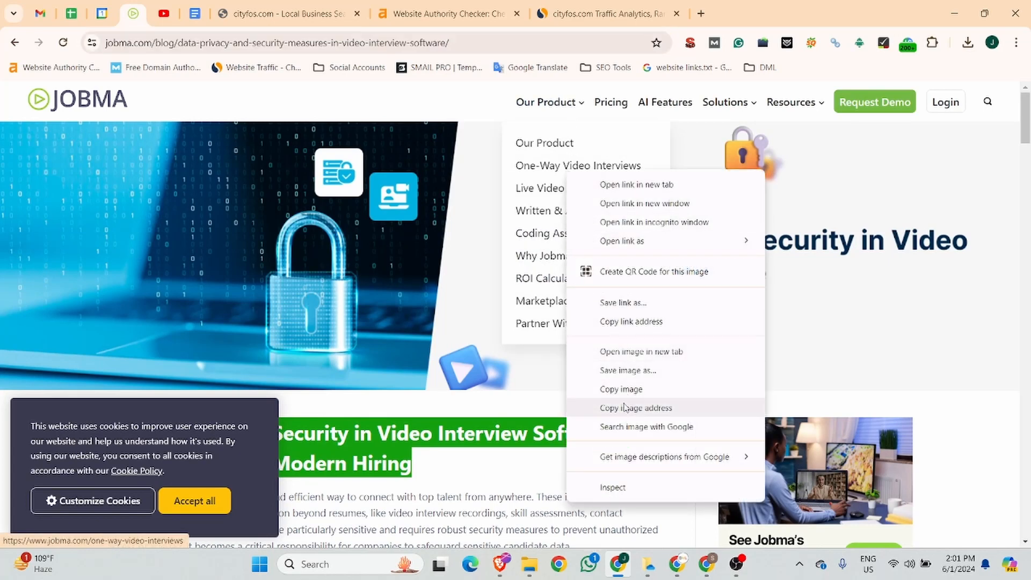
left_click(631, 321)
left_click(290, 13)
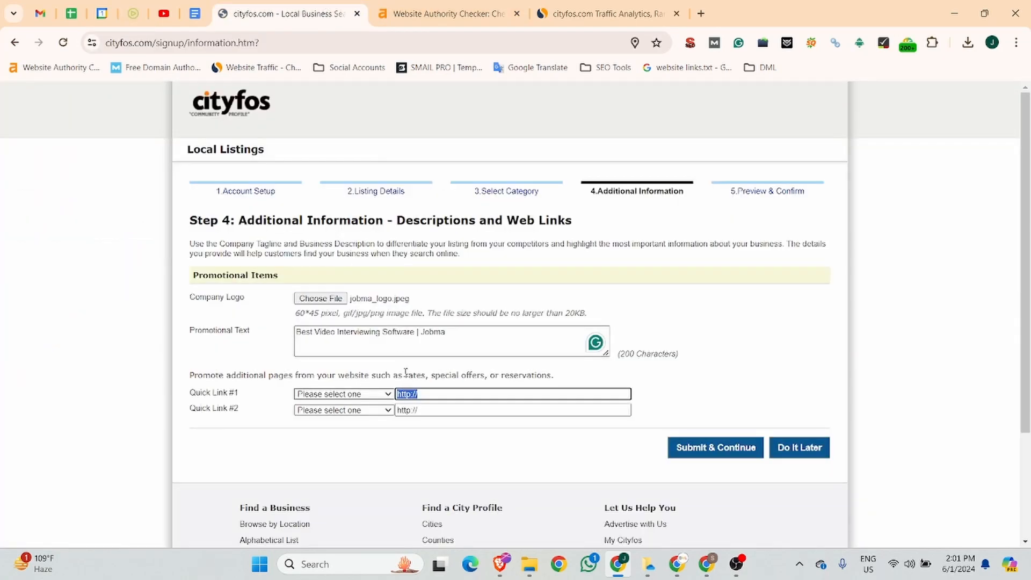
key("ctrl+v")
left_click(377, 395)
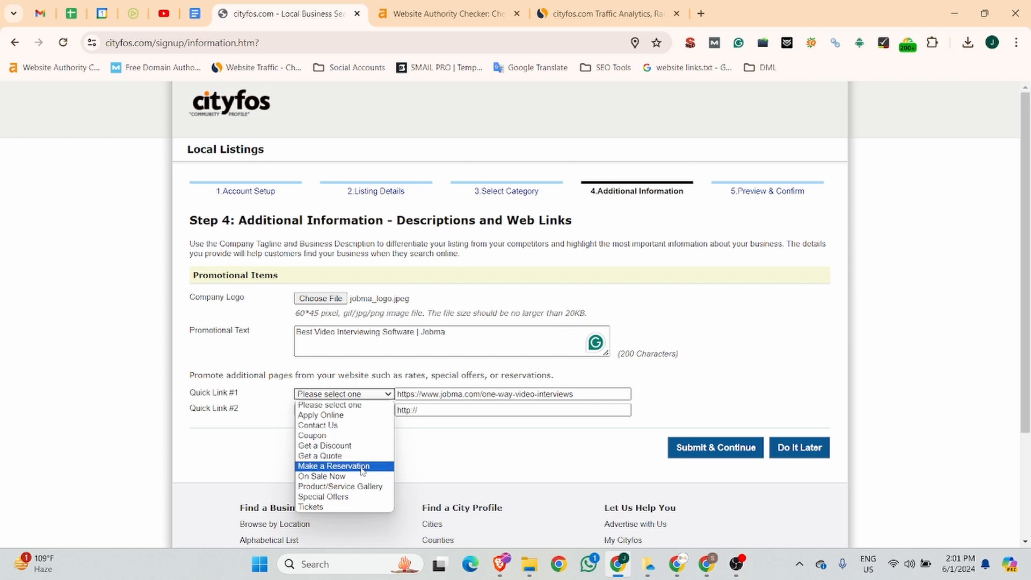
left_click(355, 419)
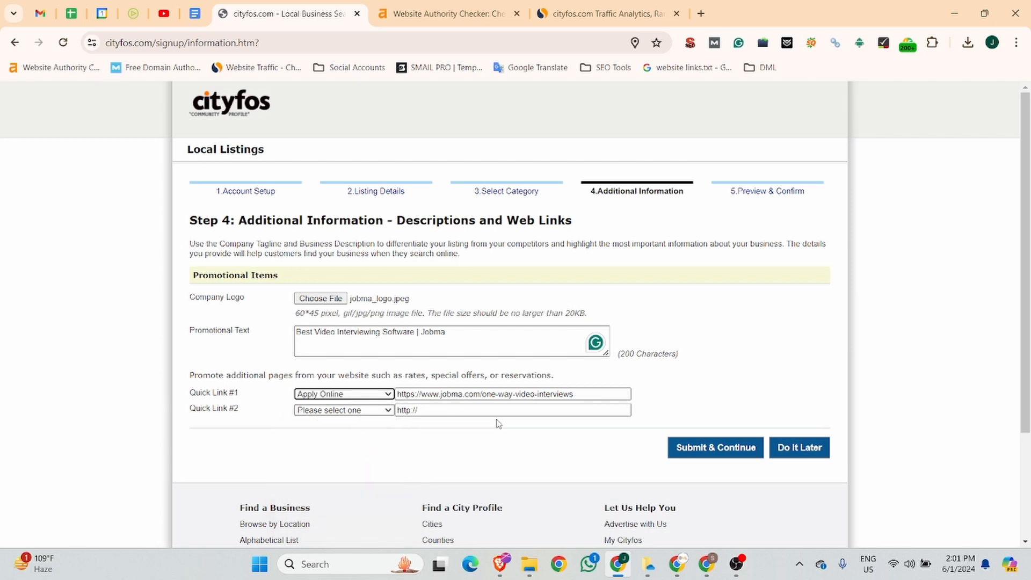
Submit the promotional items and skip the photo album upload to reach the listing preview.
left_click(519, 409)
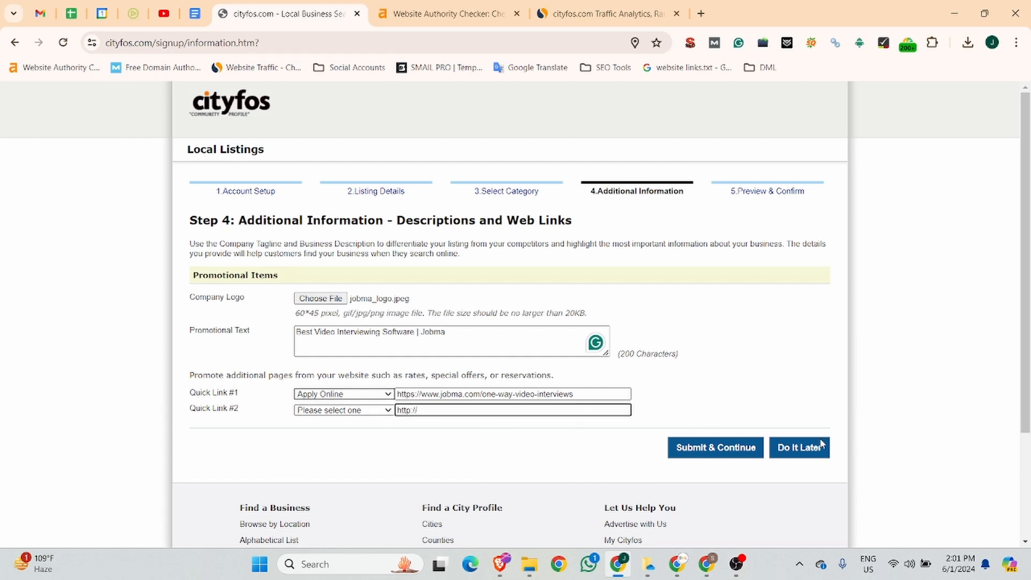
left_click(734, 456)
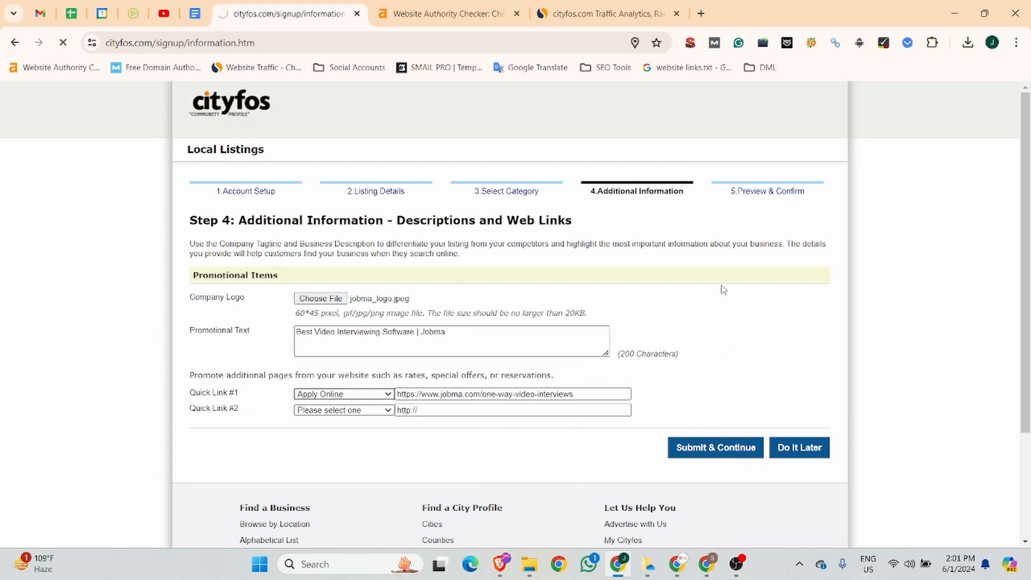
scroll(698, 290, "down", 1)
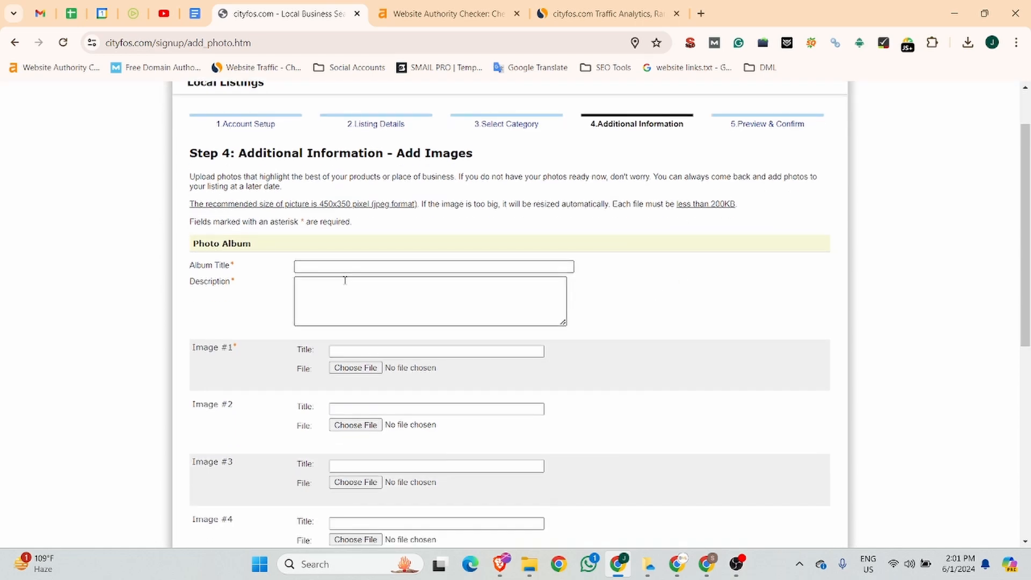
scroll(345, 279, "down", 6)
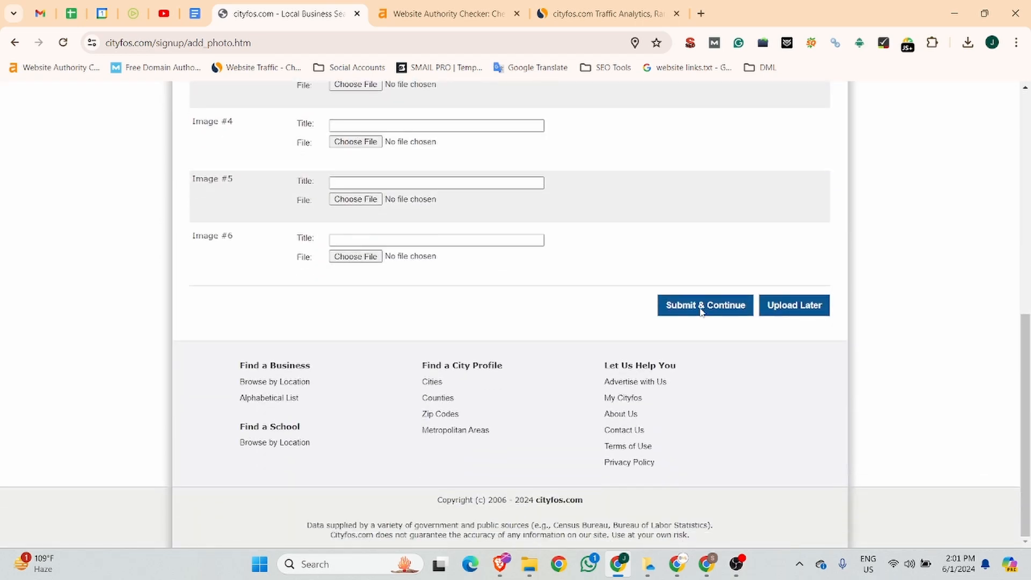
scroll(584, 306, "up", 6)
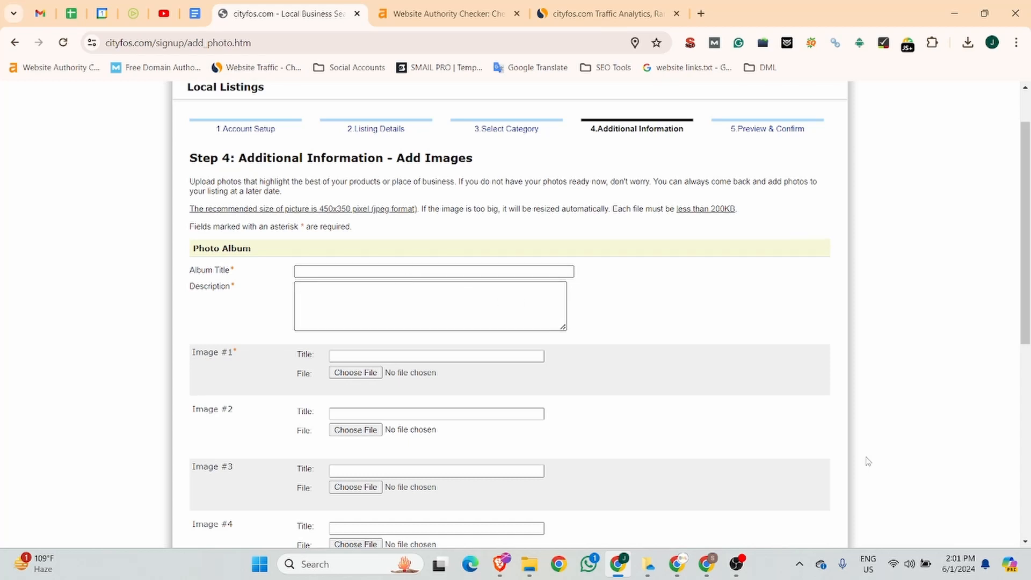
scroll(862, 457, "down", 6)
left_click(794, 306)
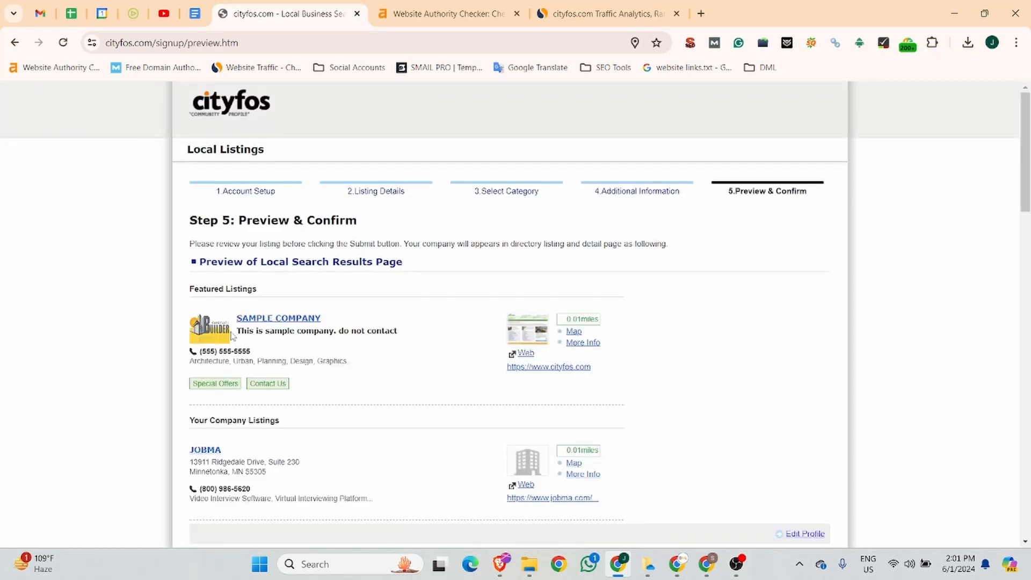
Review the Jobma search-result and company information previews, and continue to complete the local listing registration.
scroll(594, 319, "down", 6)
scroll(594, 319, "up", 6)
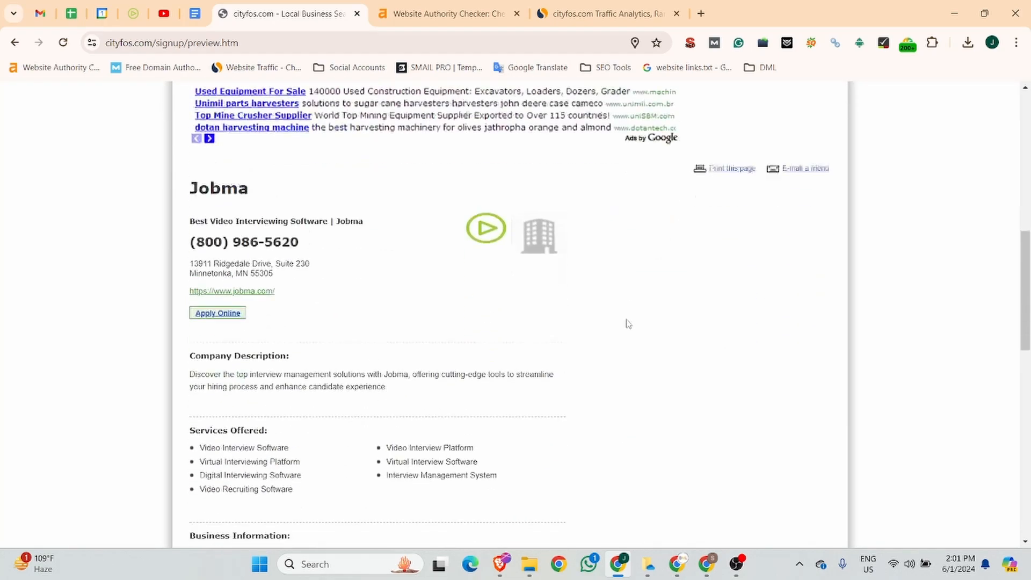
scroll(249, 342, "down", 6)
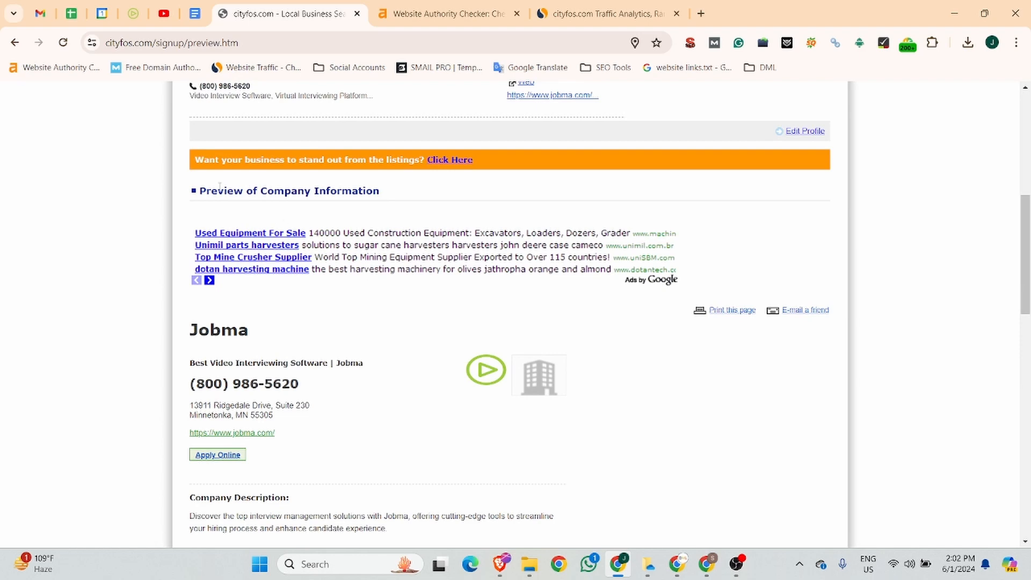
scroll(470, 186, "down", 4)
scroll(348, 185, "up", 2)
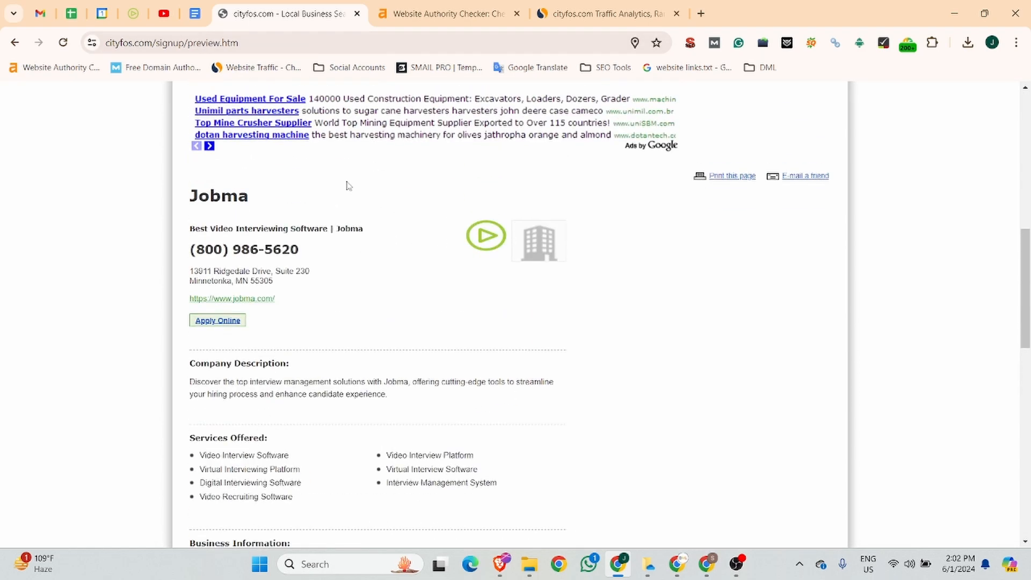
left_click_drag(191, 235, 237, 229)
left_click(206, 231)
scroll(396, 233, "down", 10)
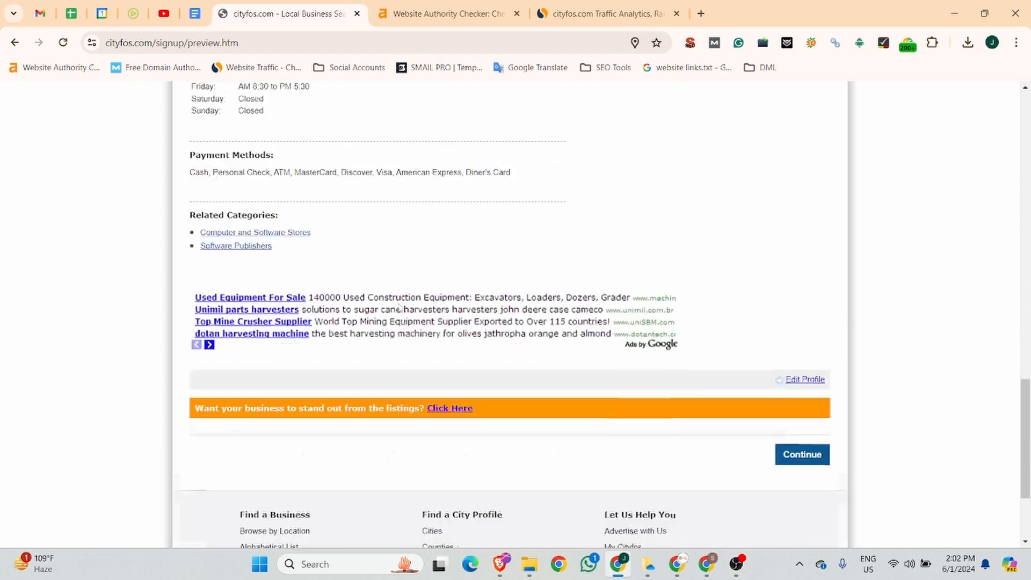
left_click(804, 439)
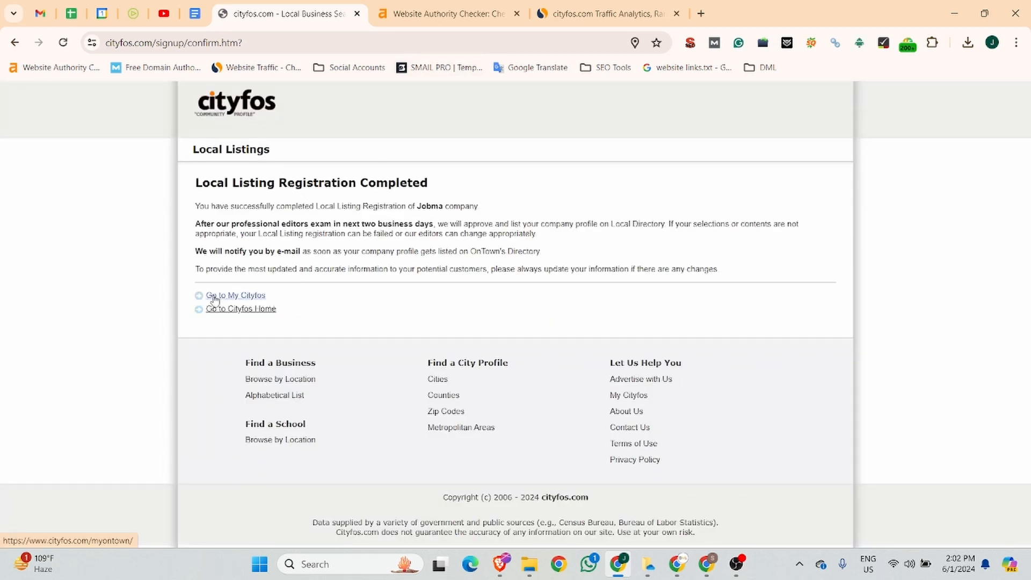
Go to My Cityfos and open the View/Print Receipt page and the Jobma listing profile in separate tabs.
left_click(228, 302)
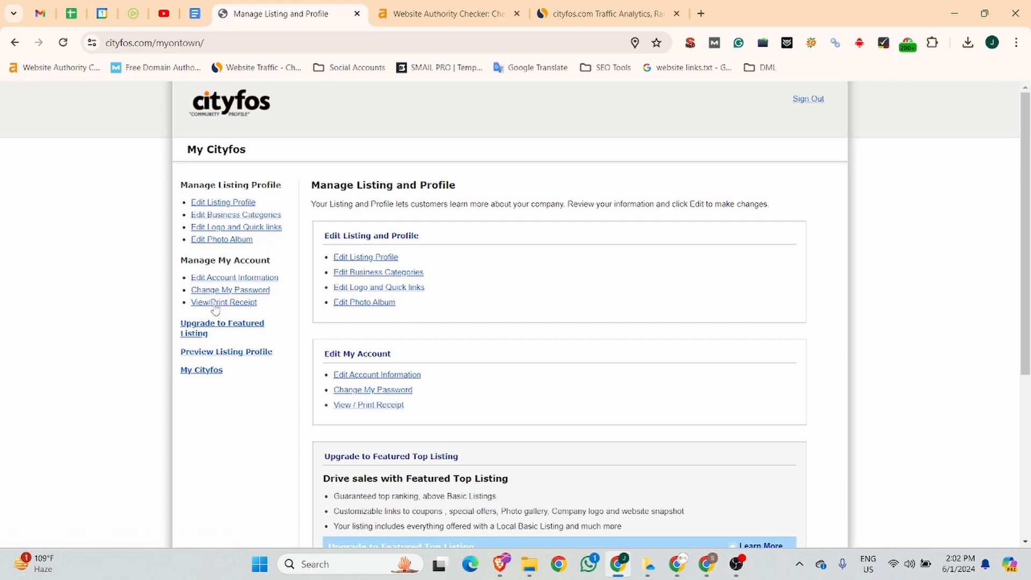
middle_click(214, 304)
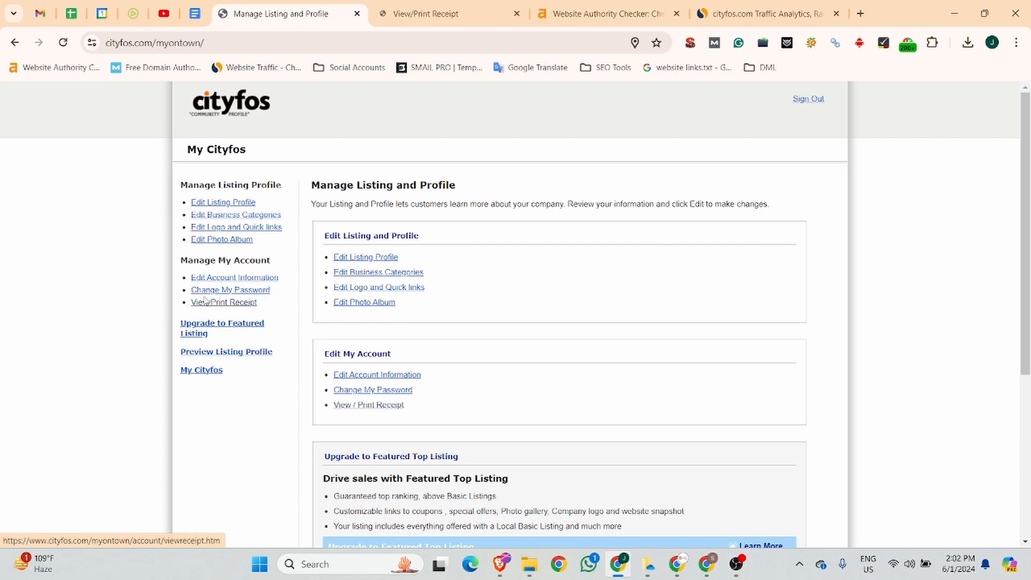
middle_click(228, 356)
left_click(391, 12)
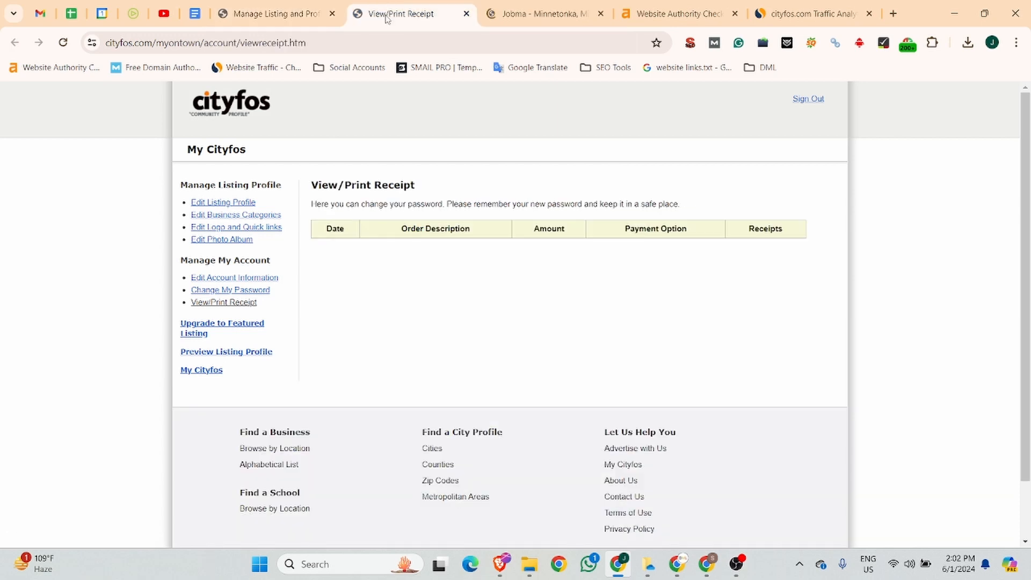
scroll(367, 138, "down", 1)
key("ctrl+Tab")
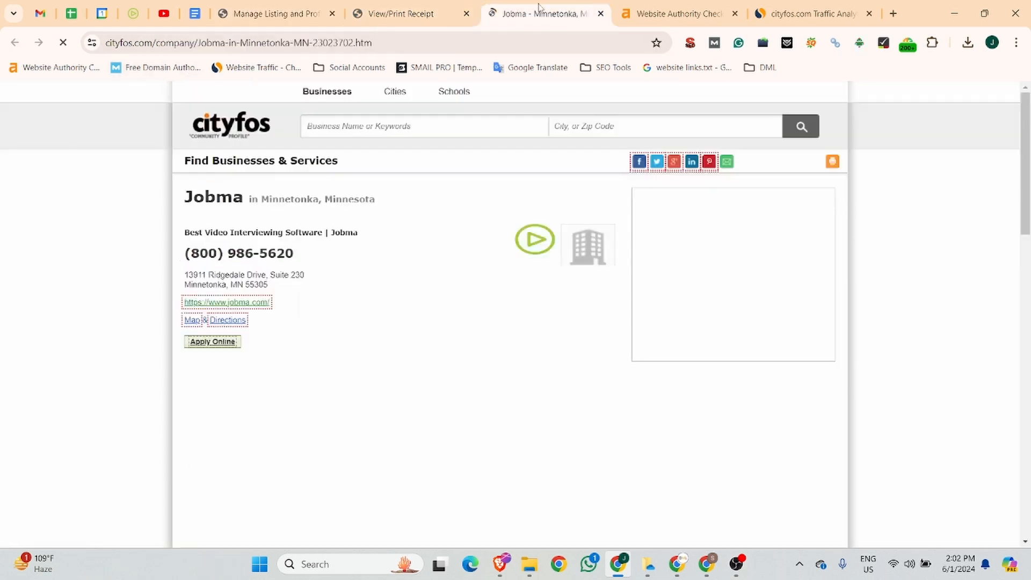
Copy the Jobma listing's page address and load it in a new incognito window.
key("ctrl+l")
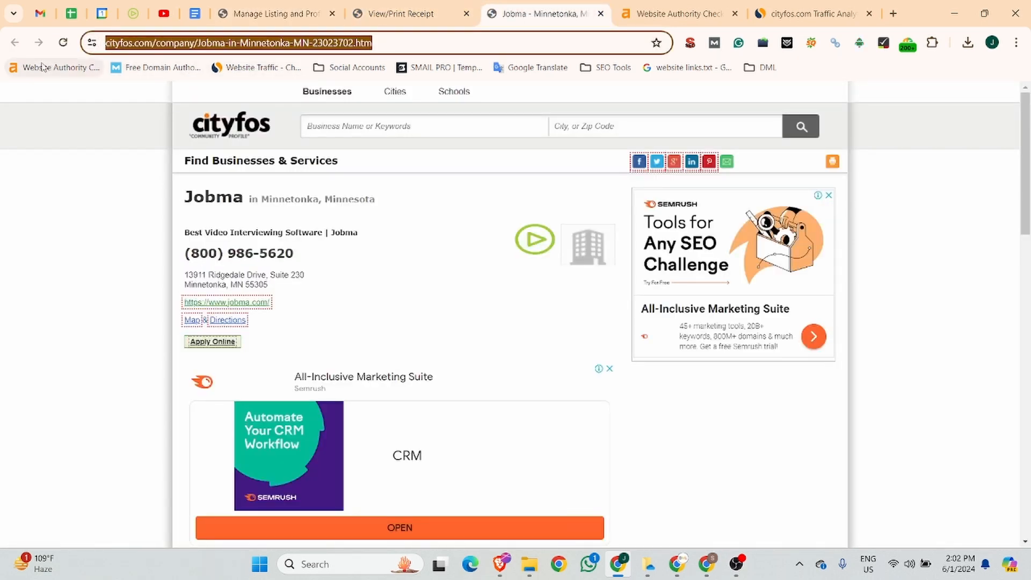
key("ctrl+c")
key("ctrl+shift+n")
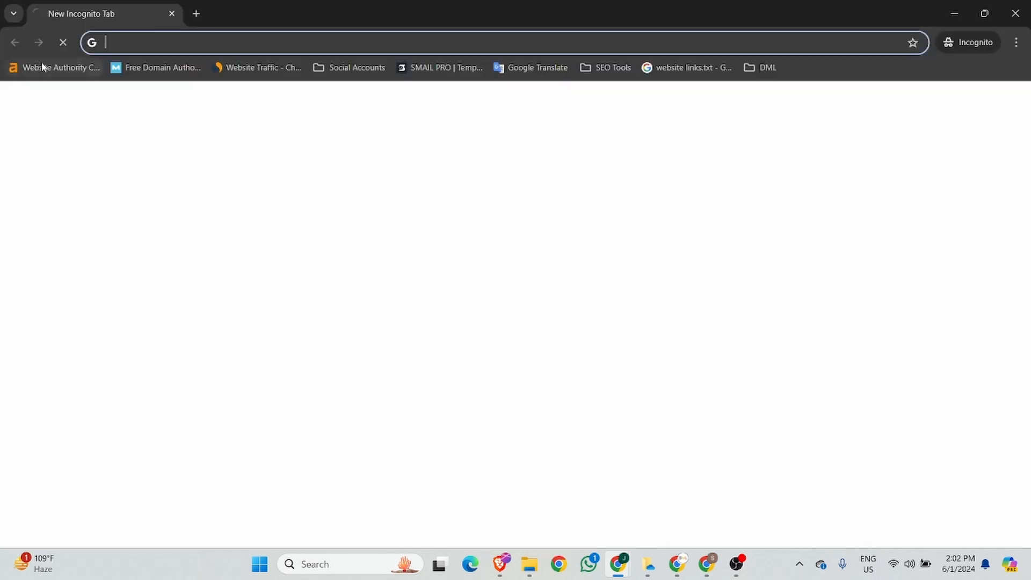
key("ctrl+v")
key("Return")
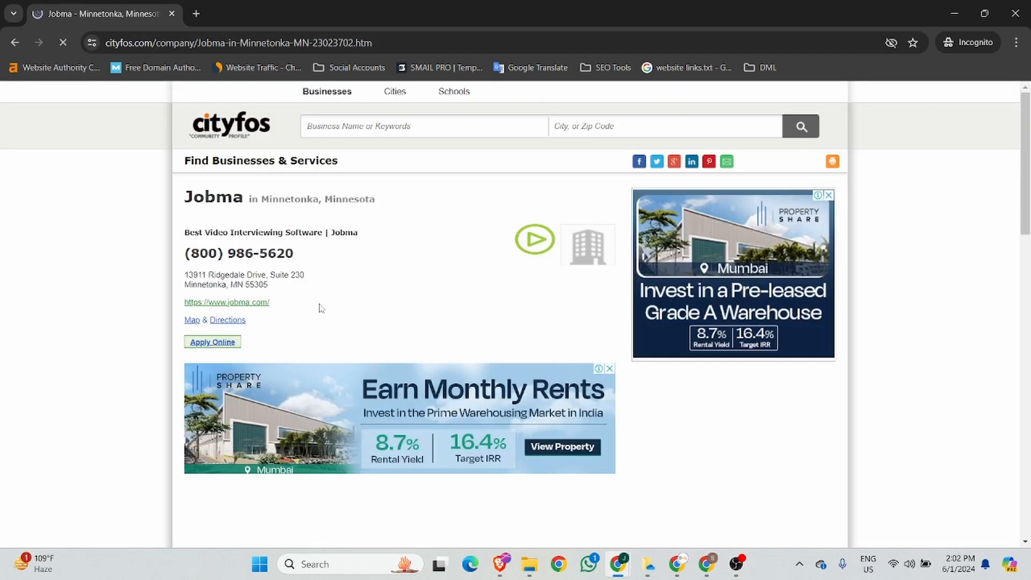
Inspect the HTML of the jobma.com website link on the public listing for its rel attribute, and close the inspector.
scroll(416, 304, "down", 1)
scroll(416, 303, "down", 6)
scroll(403, 306, "up", 7)
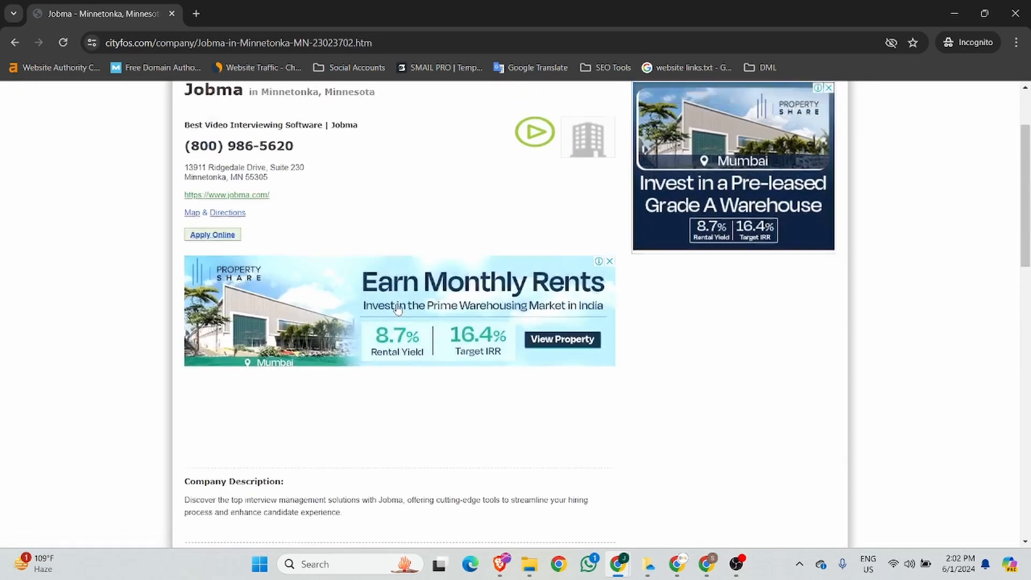
right_click(243, 304)
left_click(276, 462)
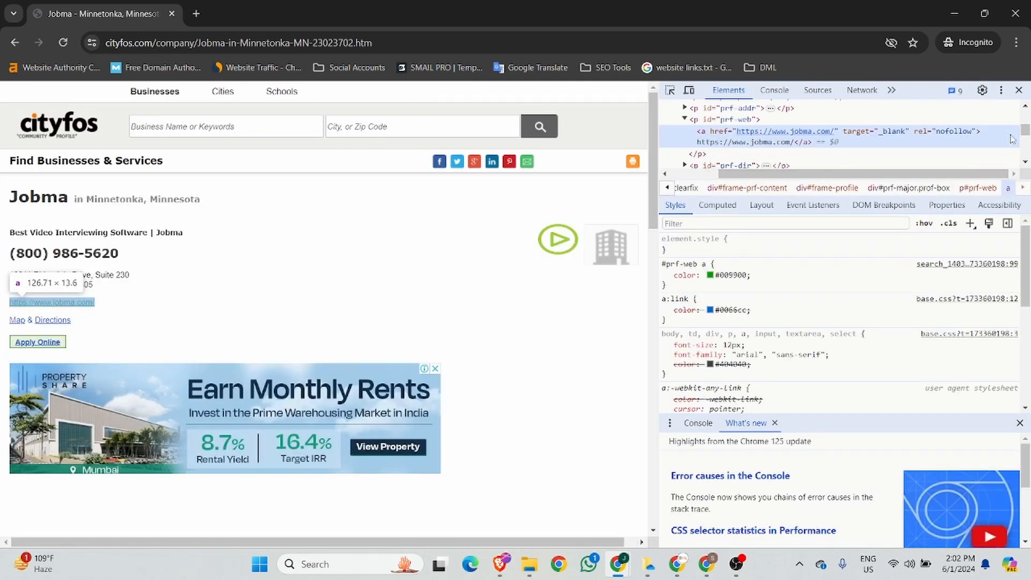
left_click(1018, 89)
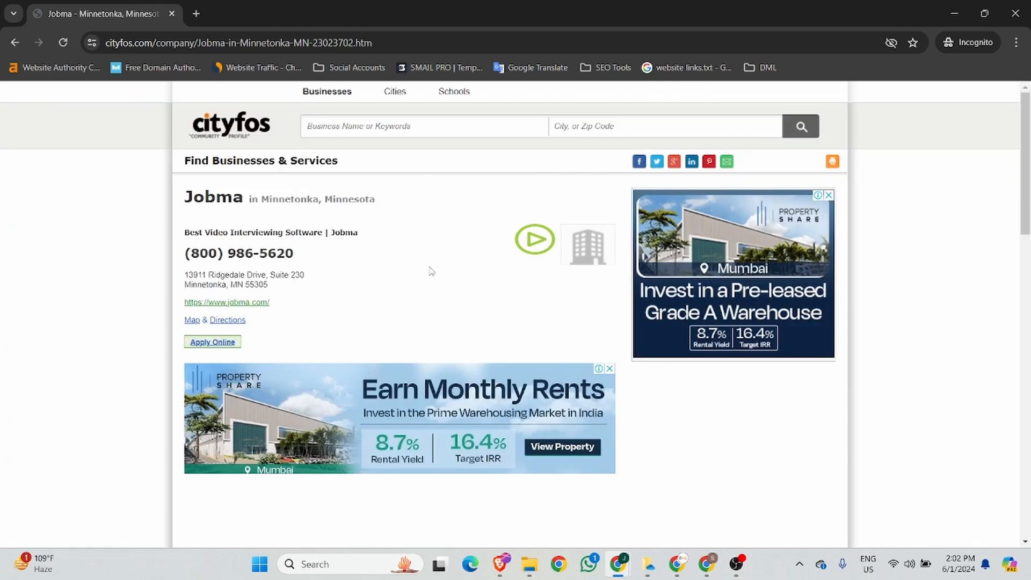
Examine the public listing's company description, services offered, business information, hours and remaining sections down to the page footer.
scroll(285, 250, "down", 5)
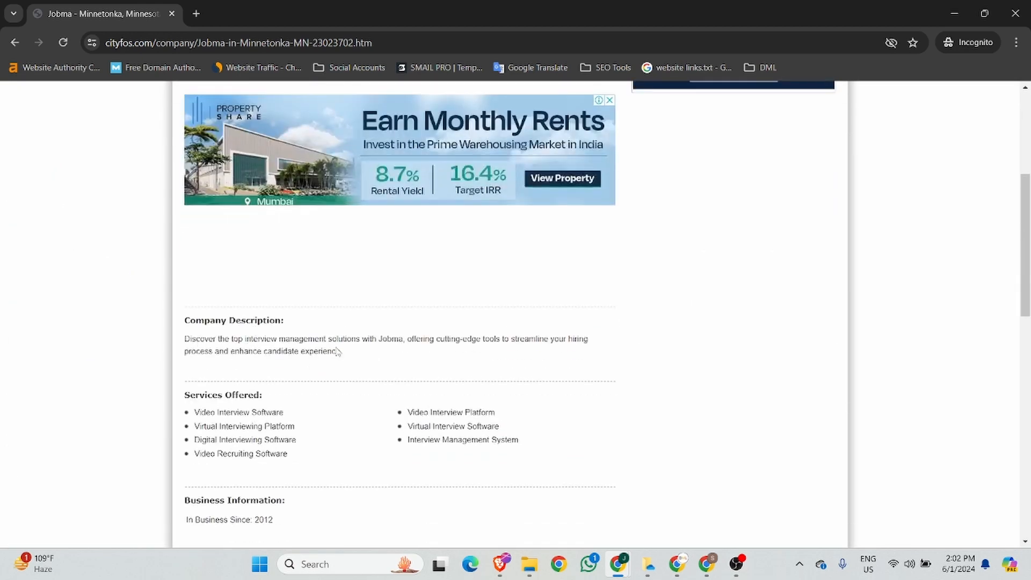
scroll(268, 354, "down", 1)
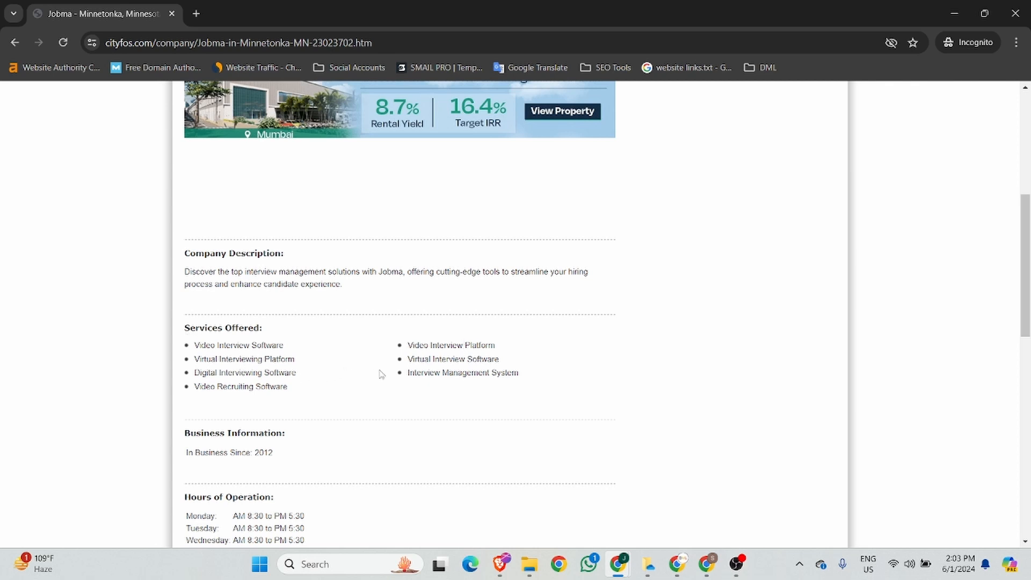
scroll(381, 375, "down", 3)
scroll(269, 349, "up", 3)
left_click_drag(185, 328, 275, 329)
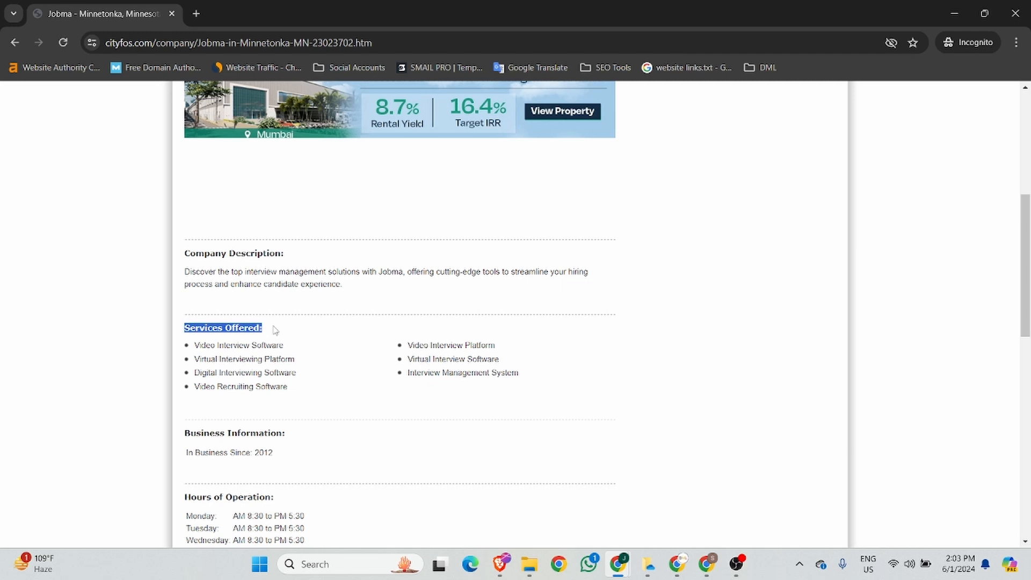
scroll(301, 360, "down", 9)
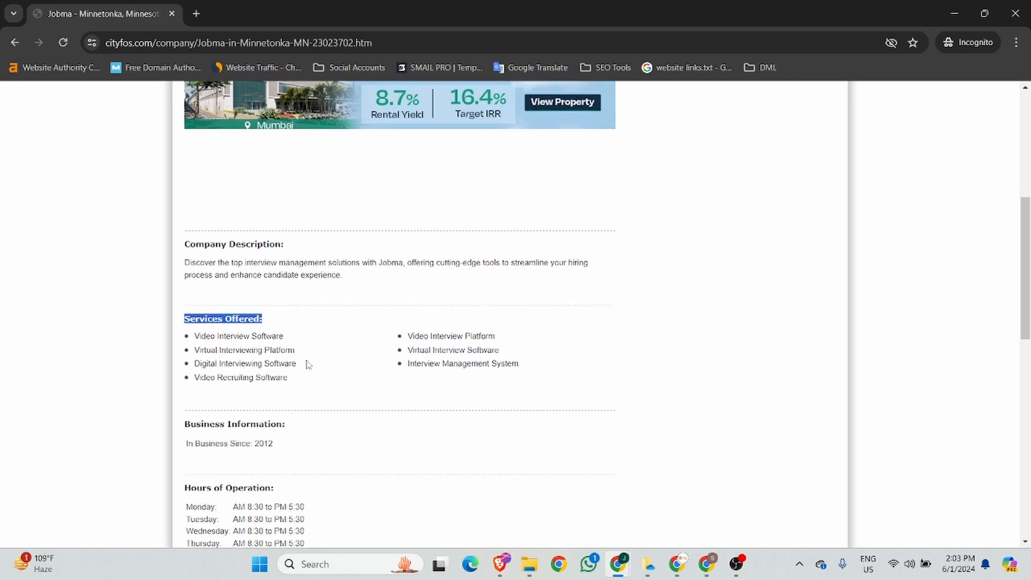
scroll(296, 393, "down", 3)
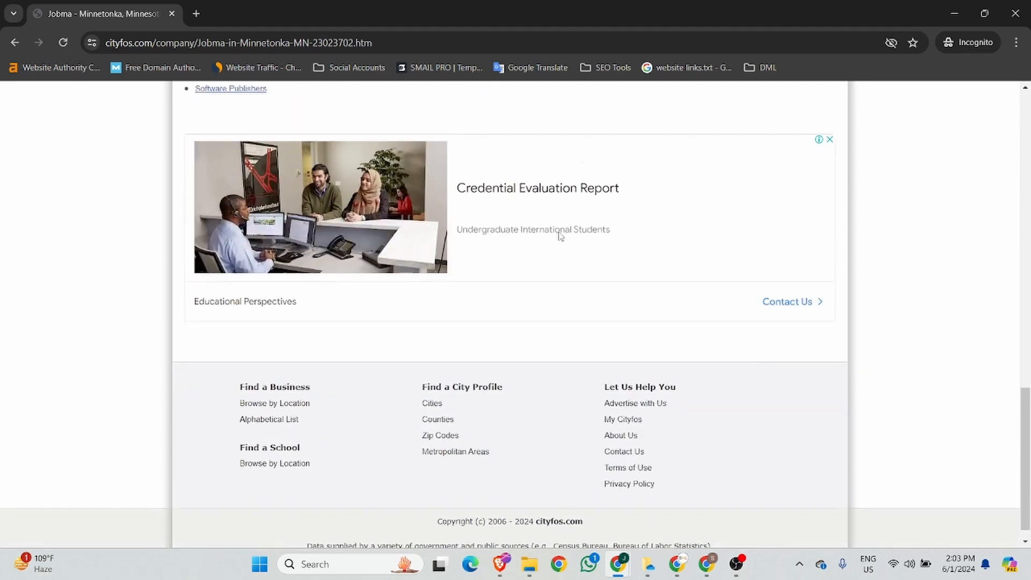
scroll(759, 236, "up", 15)
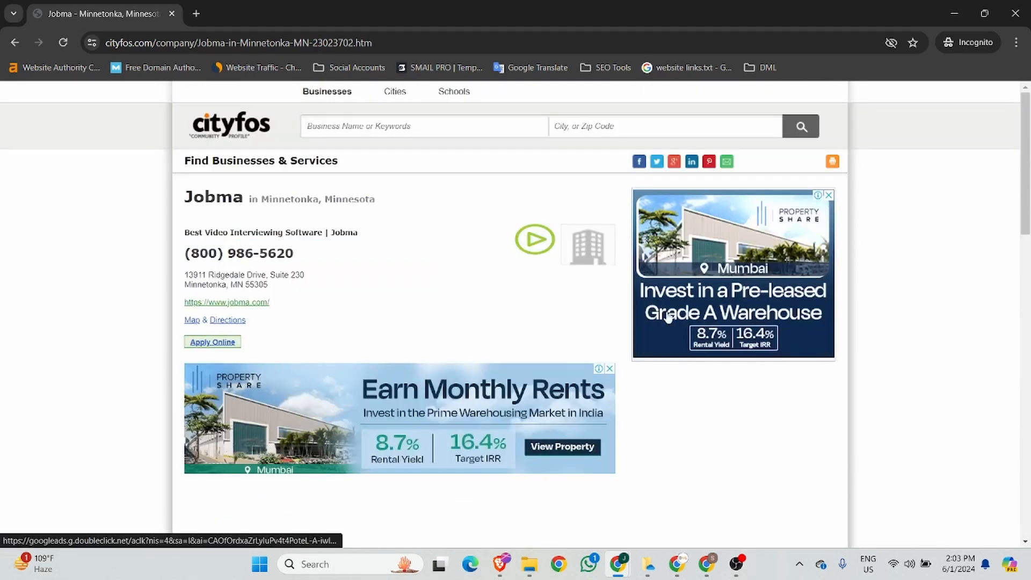